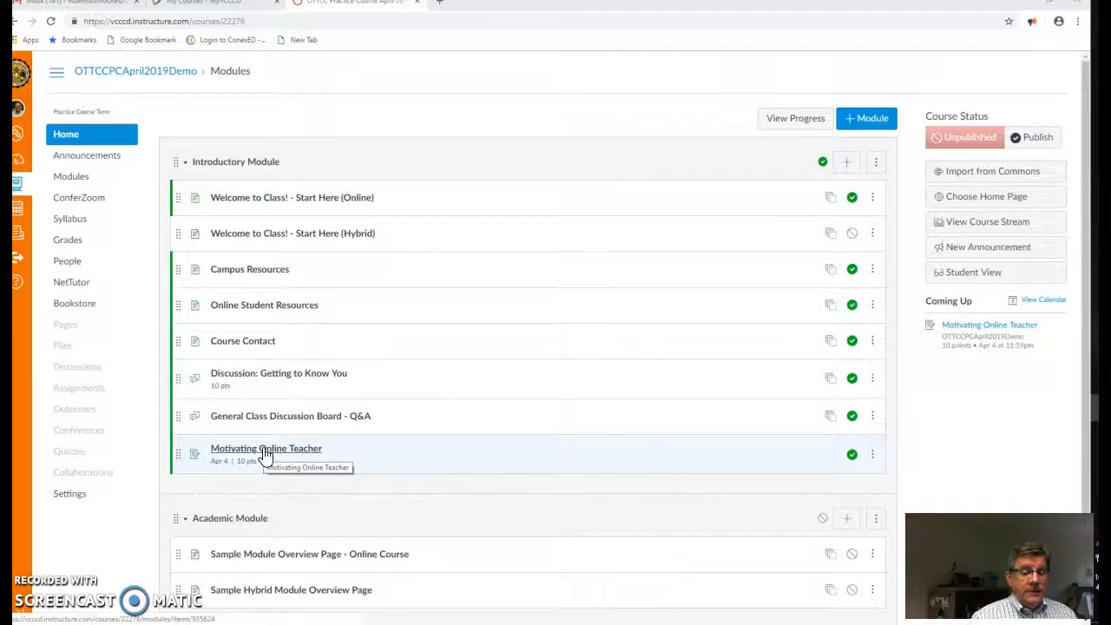
# Step: View the existing Motivating Online Teacher assignment as a reference and return to the course's module list
pyautogui.click(265, 452)
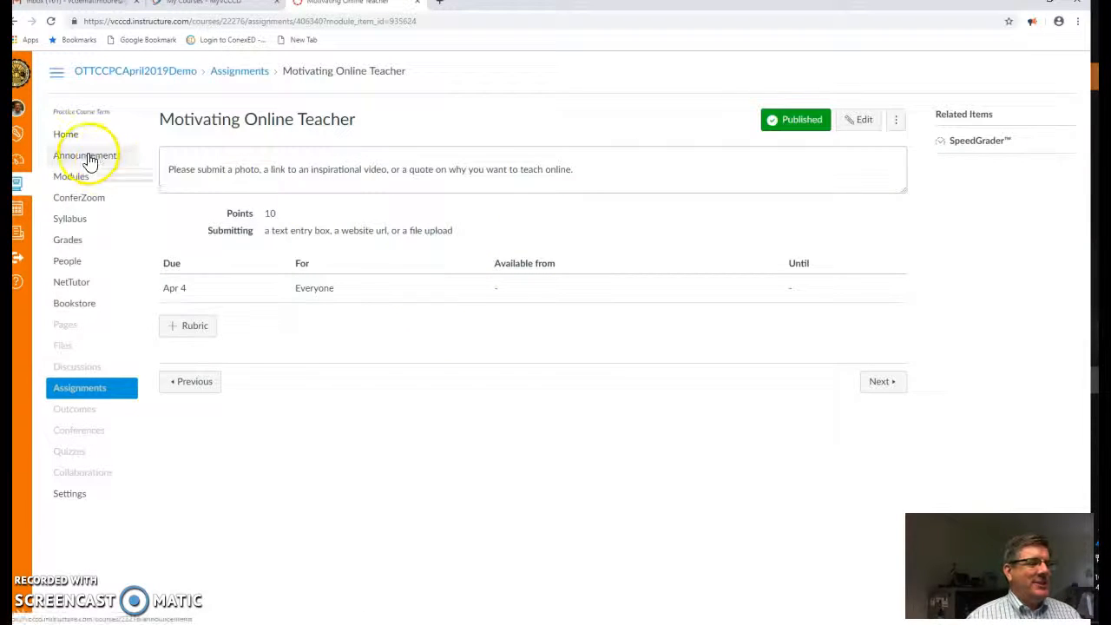
pyautogui.click(78, 177)
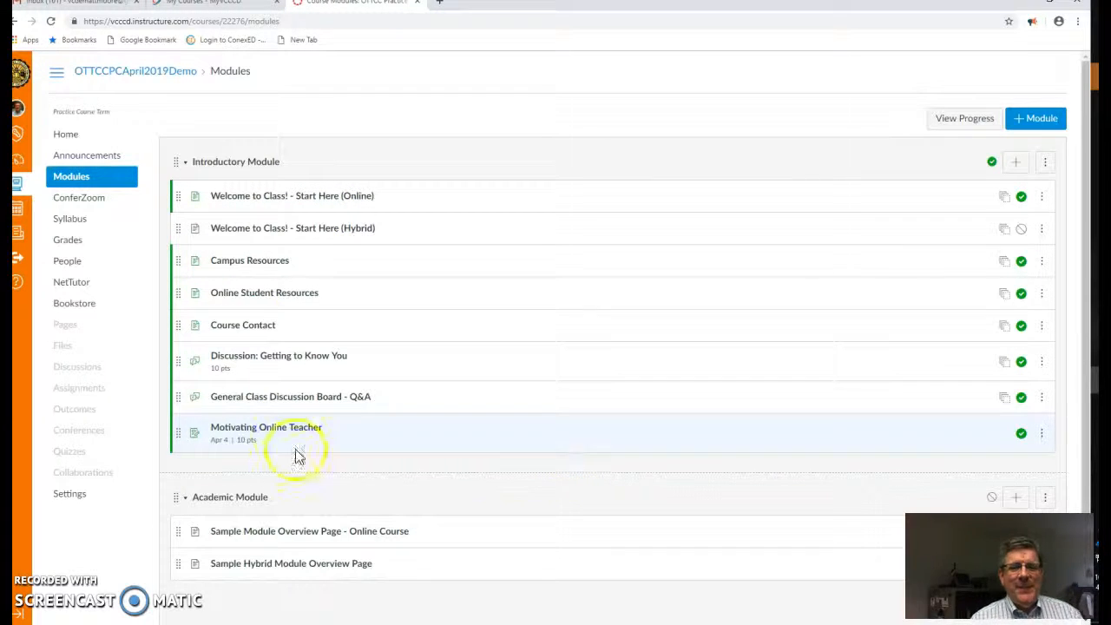
# Step: Add a new assignment named "What inspires you to teach?" to the Introductory Module
pyautogui.click(1017, 165)
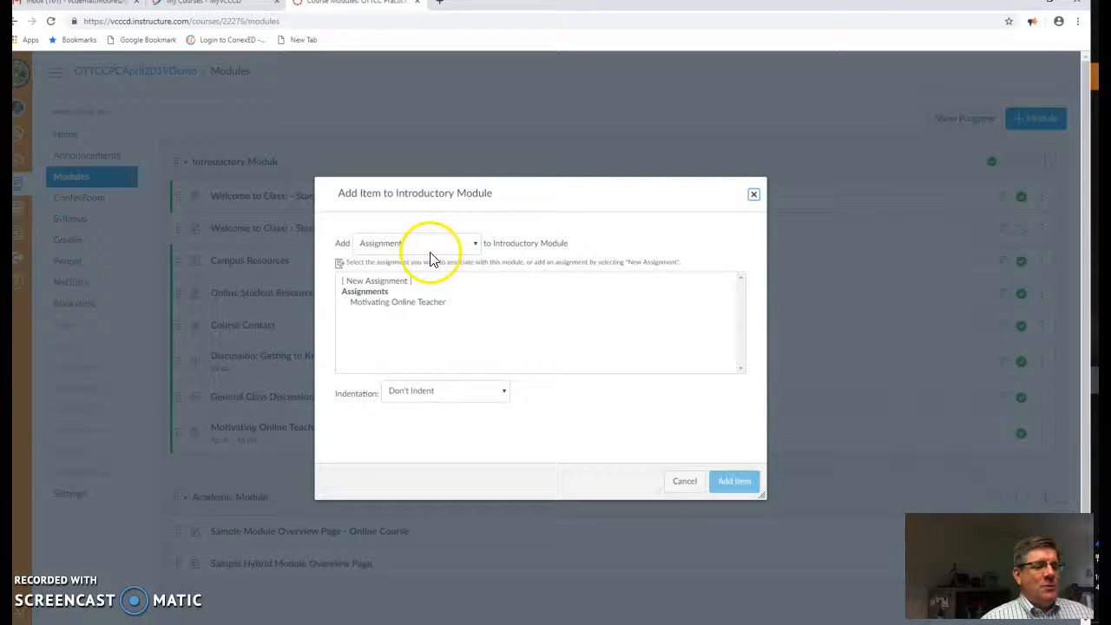
pyautogui.click(474, 243)
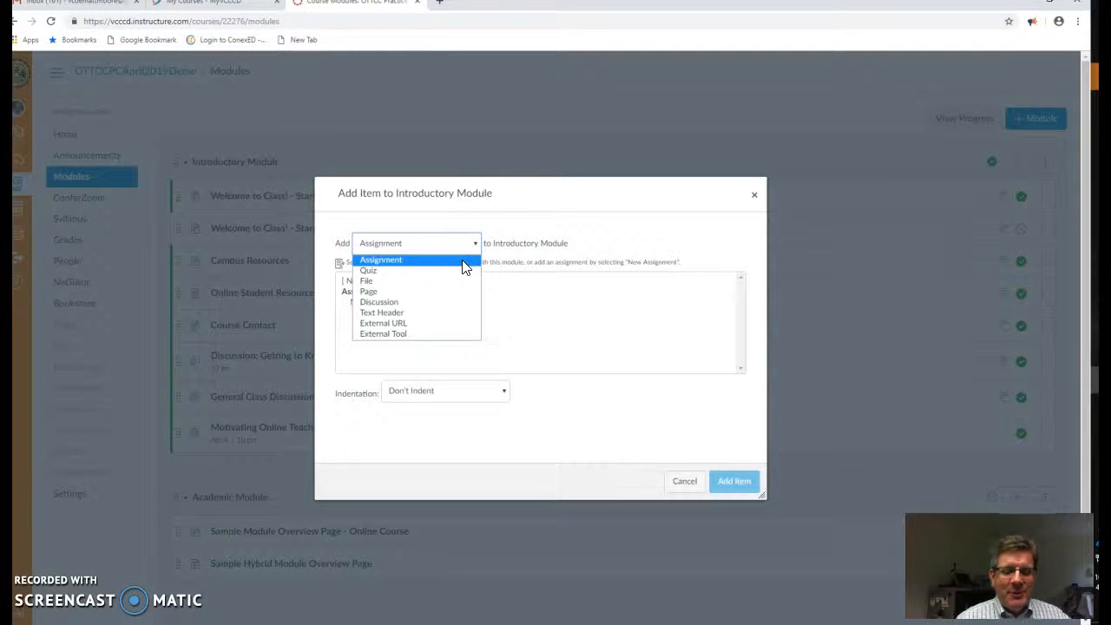
pyautogui.click(461, 260)
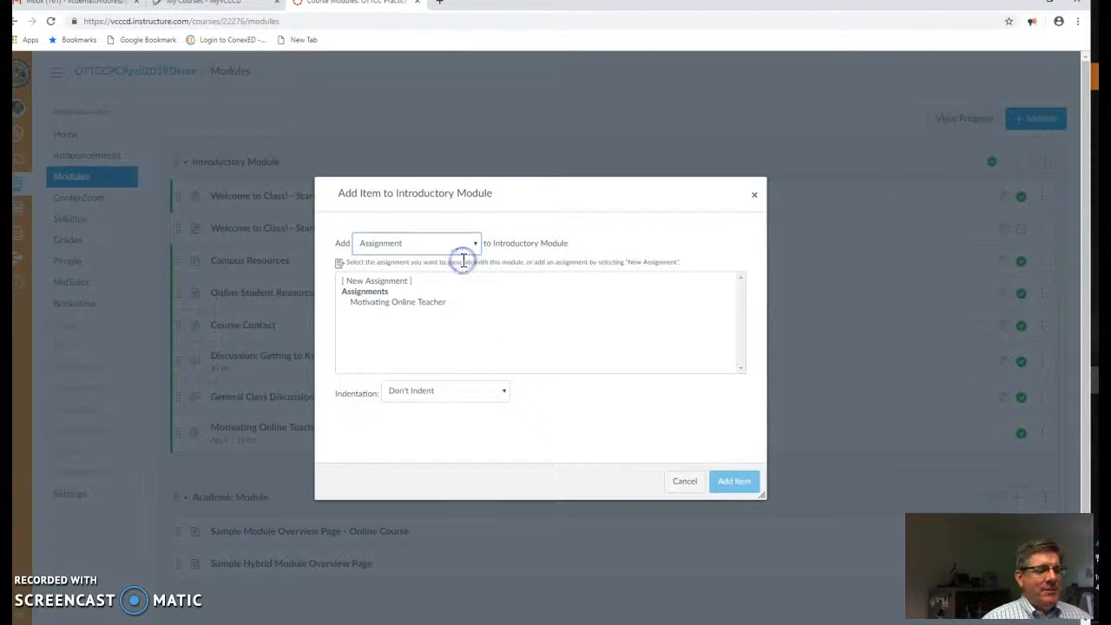
pyautogui.click(388, 282)
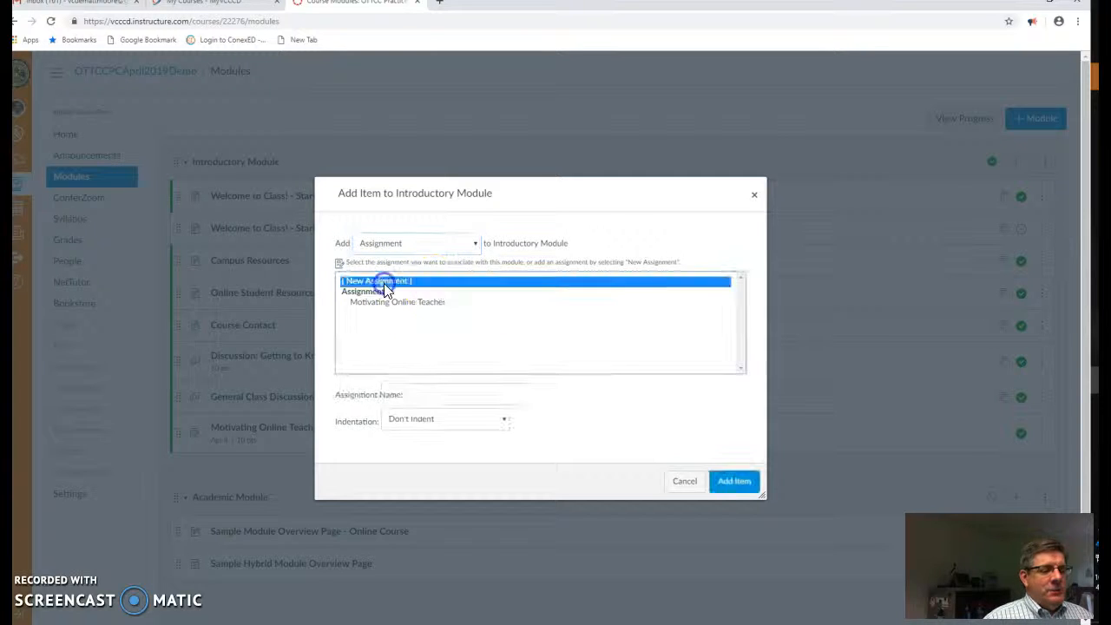
pyautogui.click(436, 396)
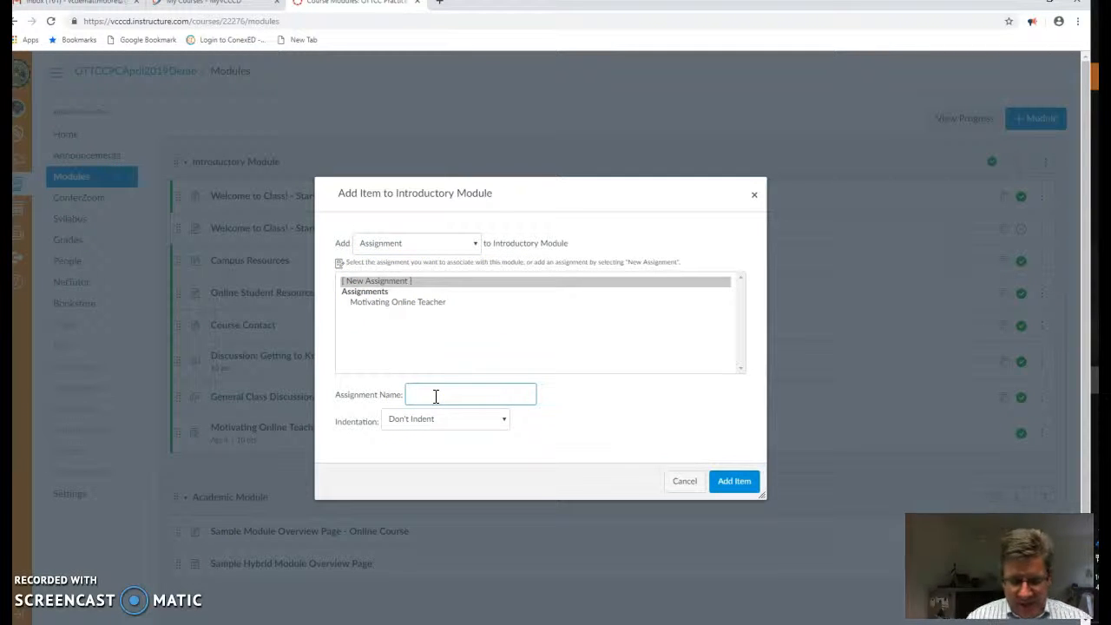
pyautogui.write('What')
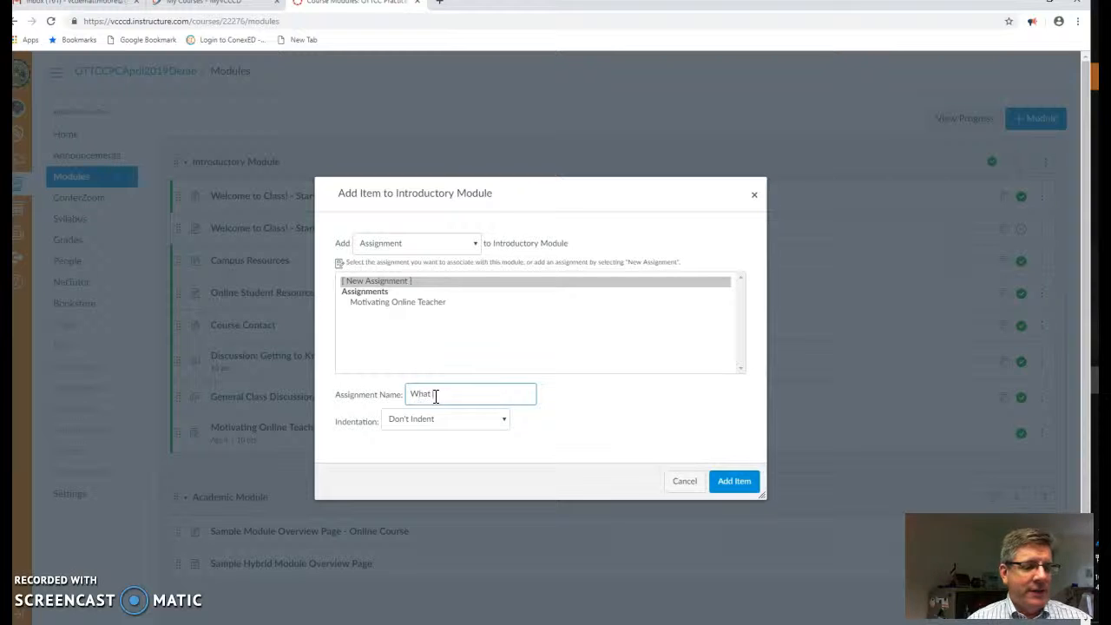
pyautogui.write(' inspires you')
pyautogui.press('BackSpace')
pyautogui.press('BackSpace')
pyautogui.press('BackSpace')
pyautogui.press('BackSpace')
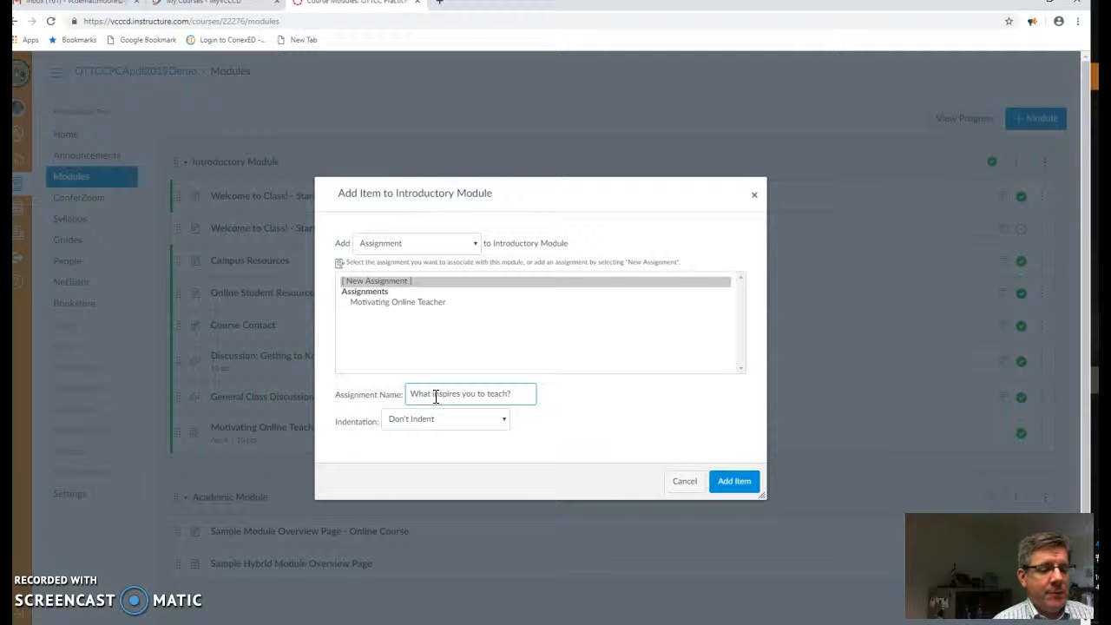
pyautogui.click(736, 485)
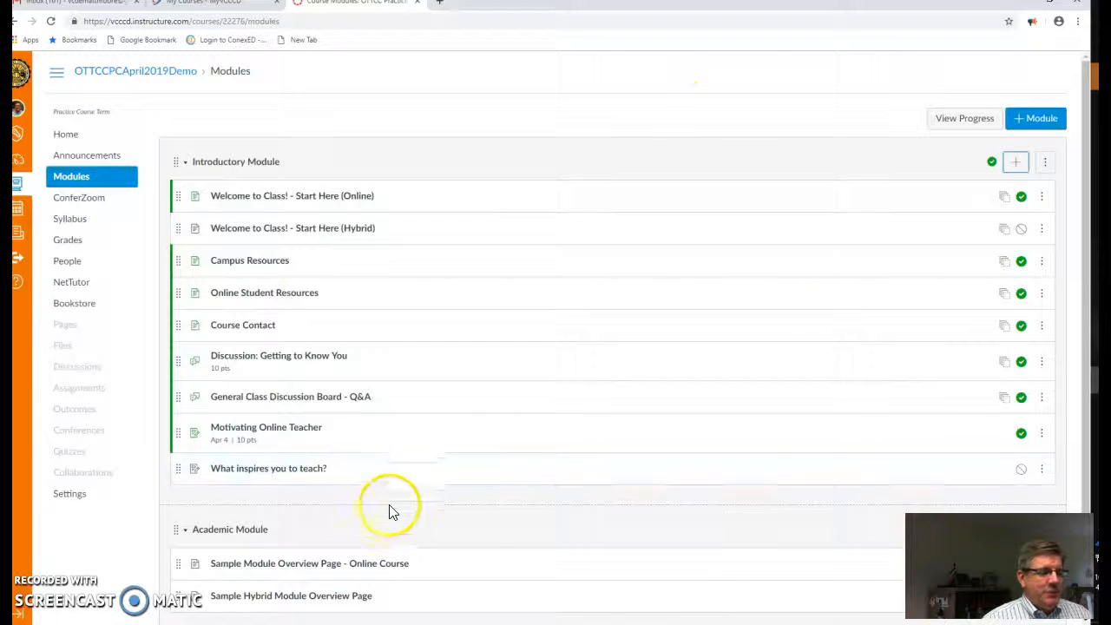
# Step: Open the new assignment for editing and enter the description "Please submit a picture, a video, or a quote that inspires you to teach."
pyautogui.click(279, 474)
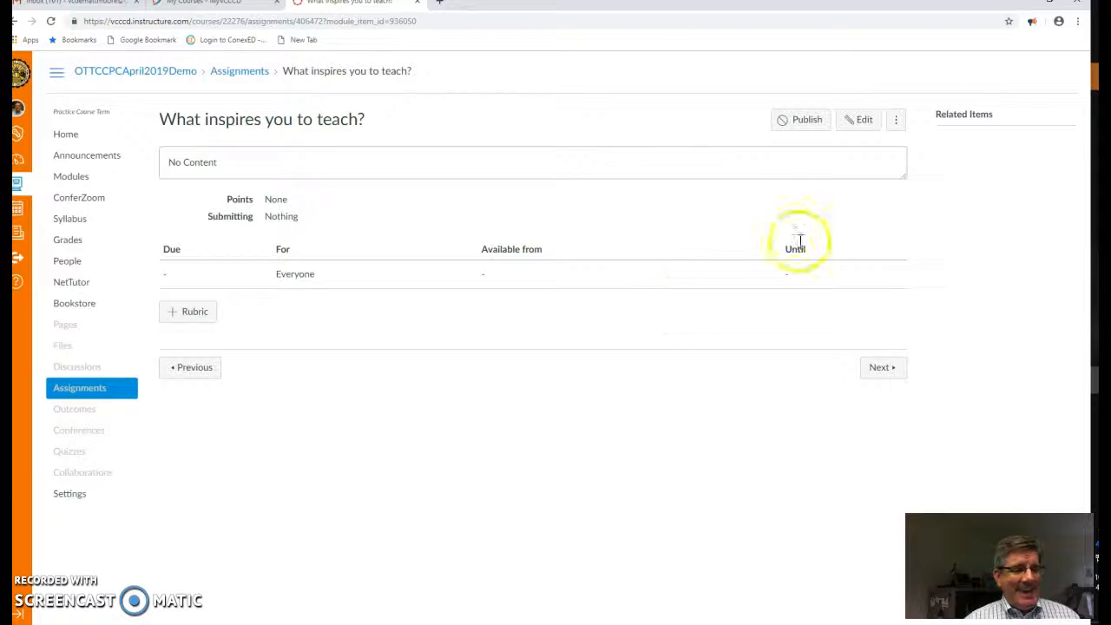
pyautogui.click(860, 126)
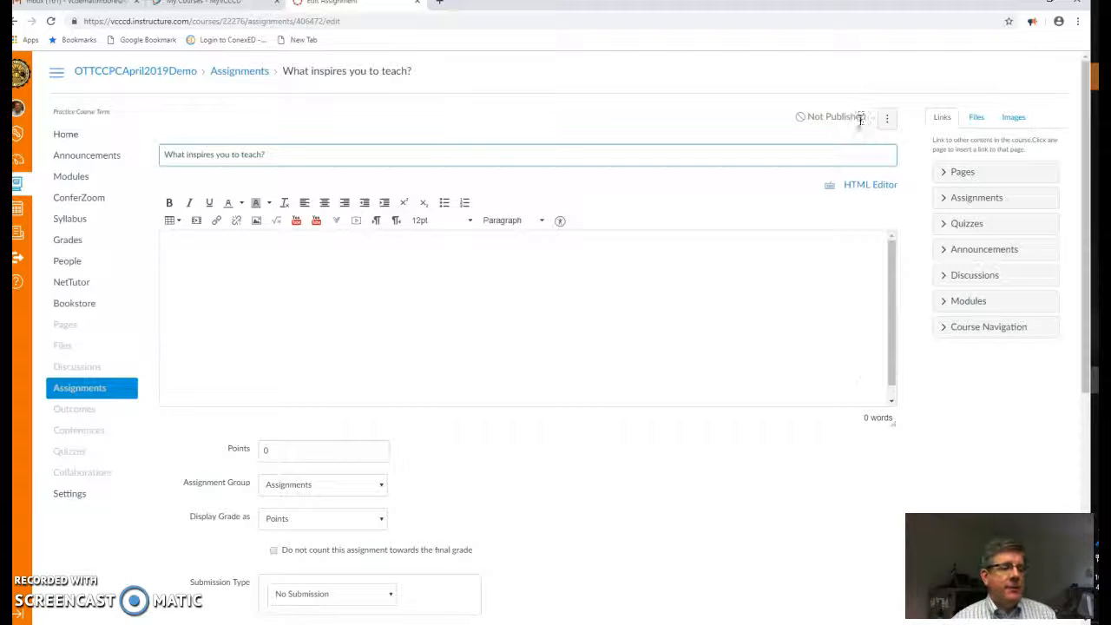
pyautogui.click(405, 256)
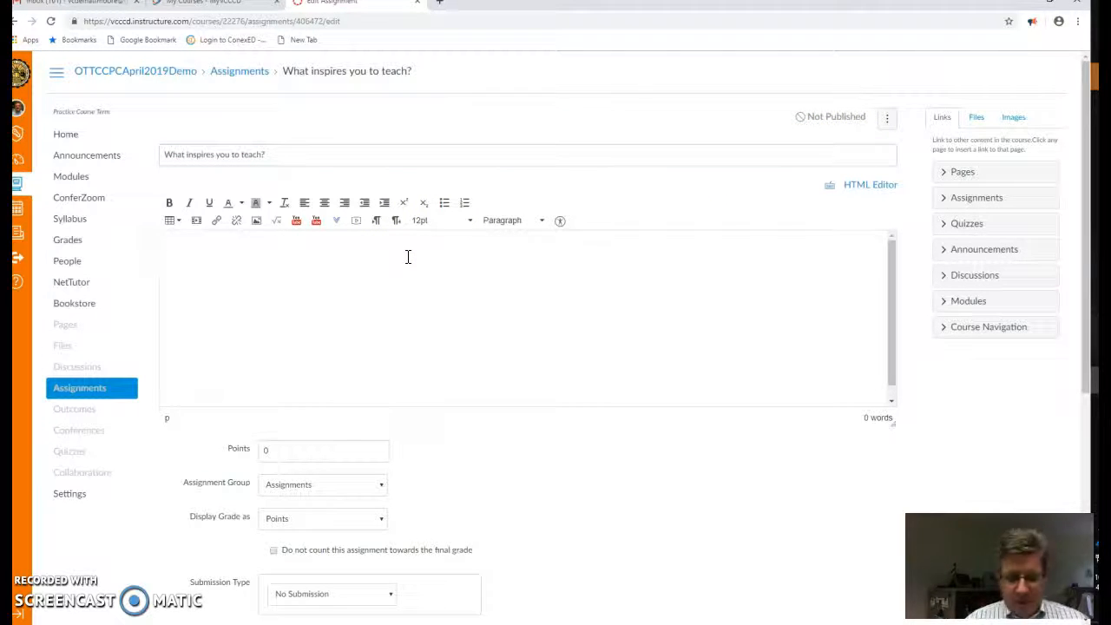
pyautogui.write('Please ')
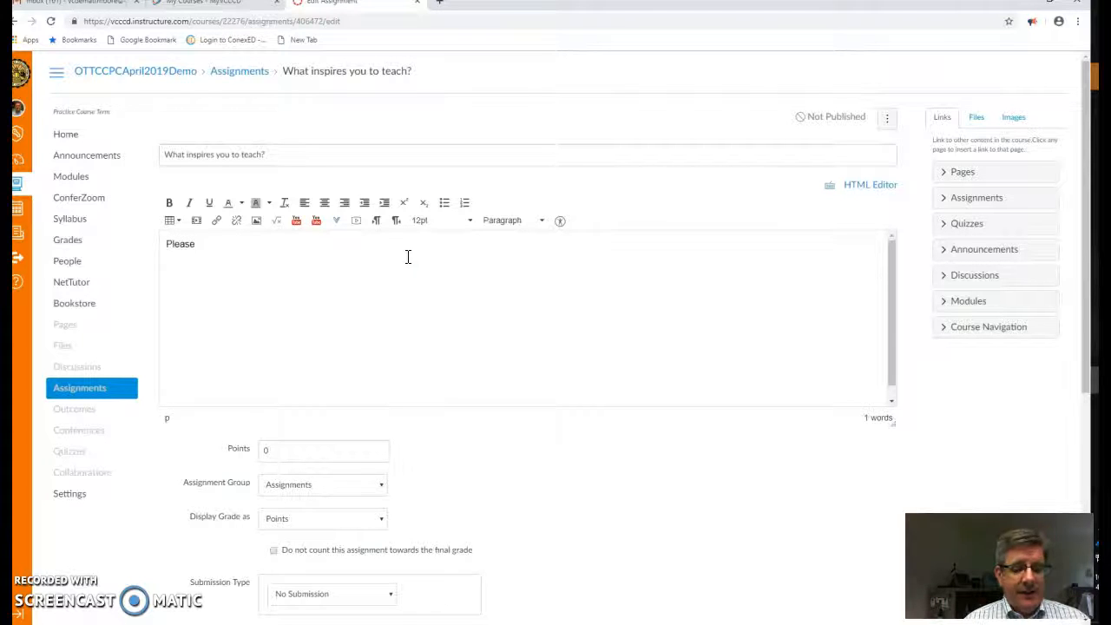
pyautogui.write('submit ')
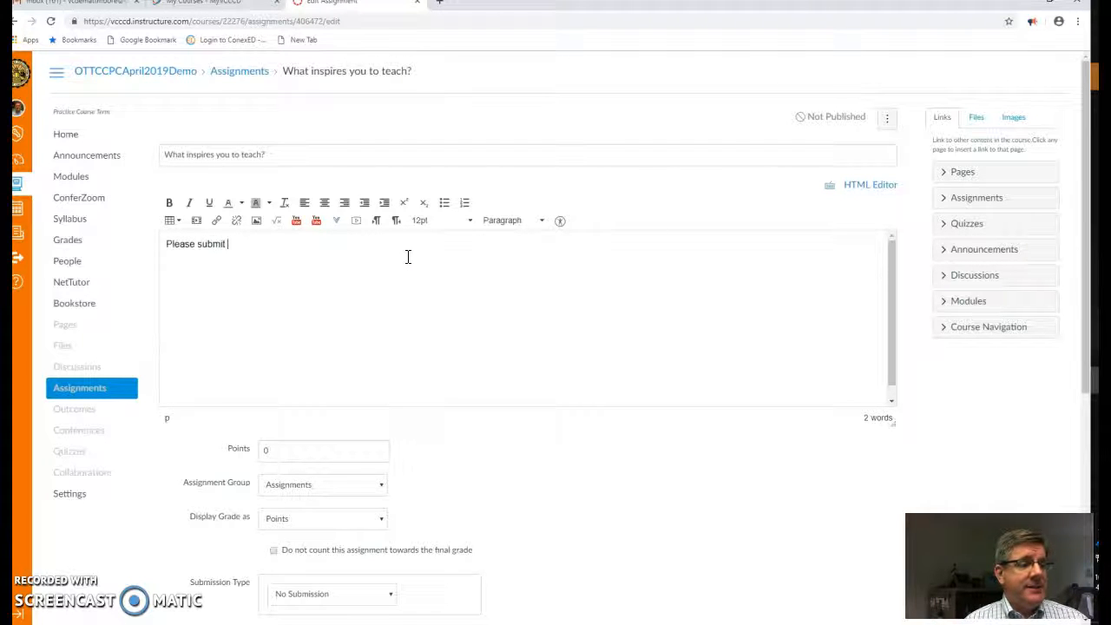
pyautogui.write('a picture, a video, or a aquot')
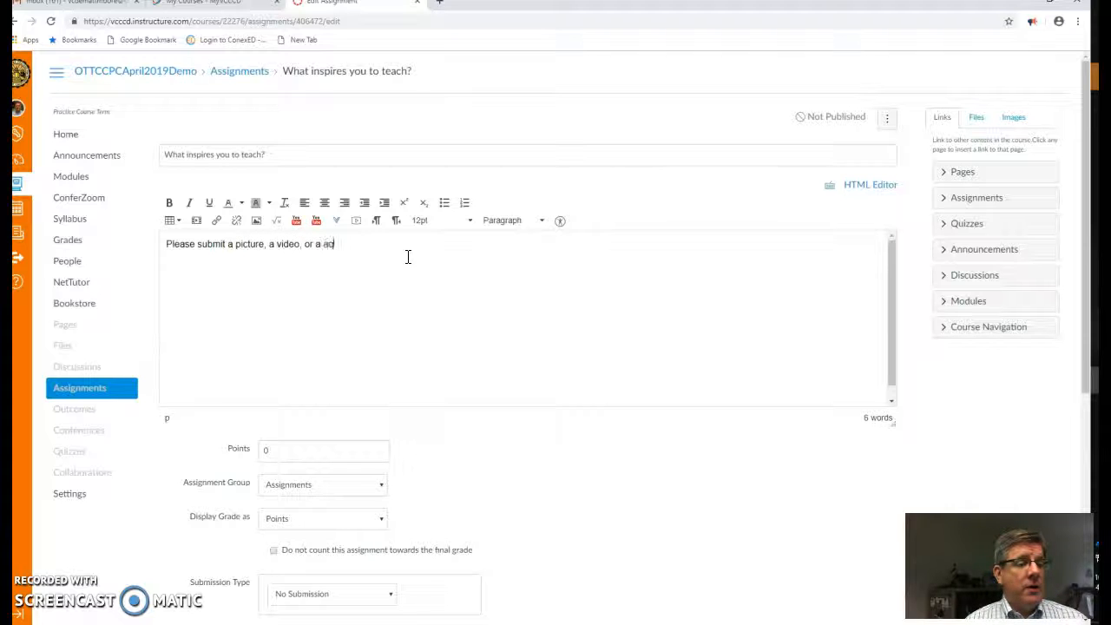
pyautogui.press('BackSpace')
pyautogui.press('BackSpace')
pyautogui.press('BackSpace')
pyautogui.write('uo')
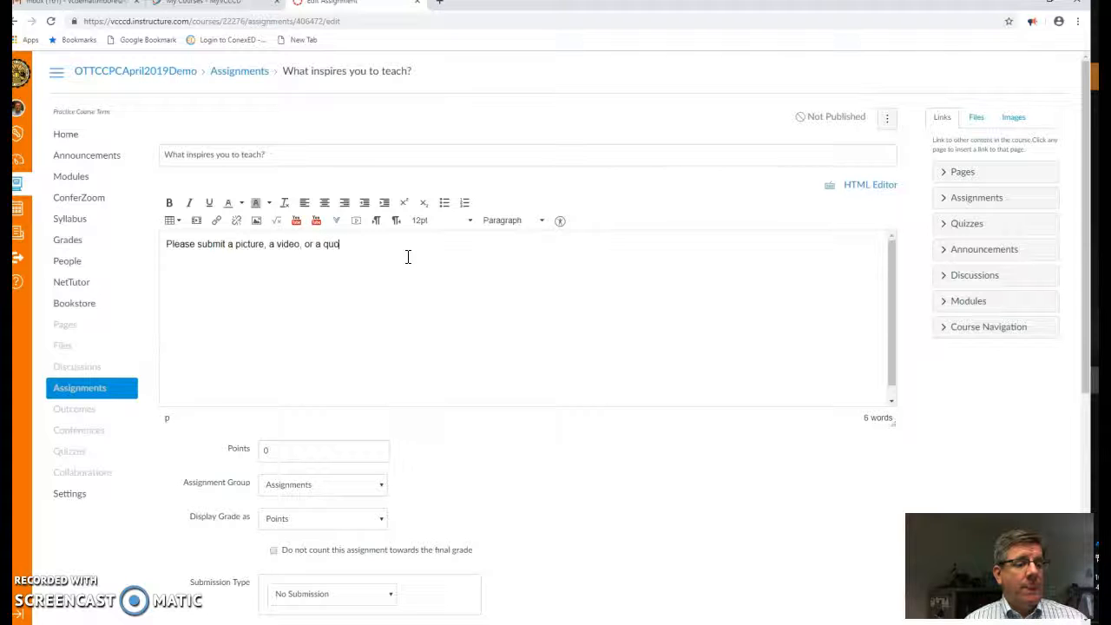
pyautogui.write('te that ins')
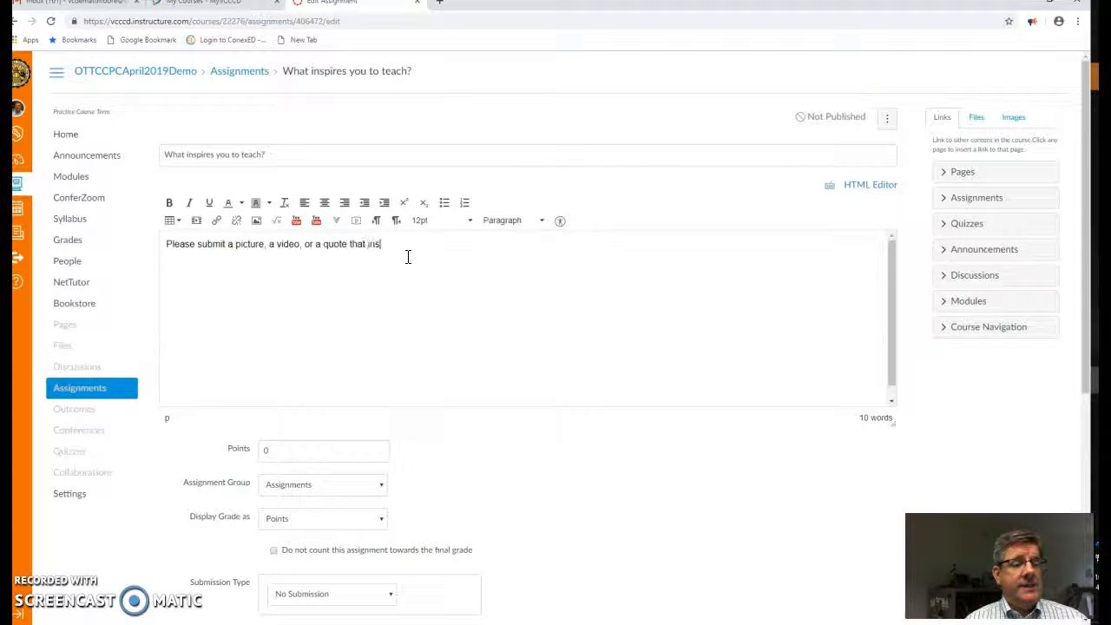
pyautogui.write('pires you to teac')
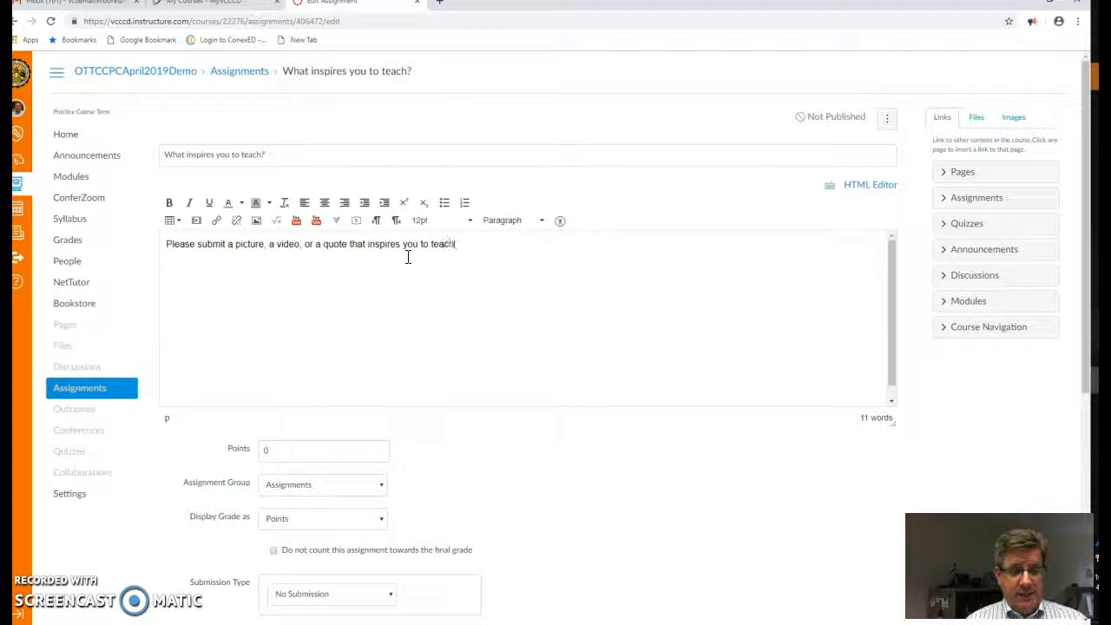
# Step: Add a second sentence to the assignment description: "I will use throughout this course."
pyautogui.write('h.  I')
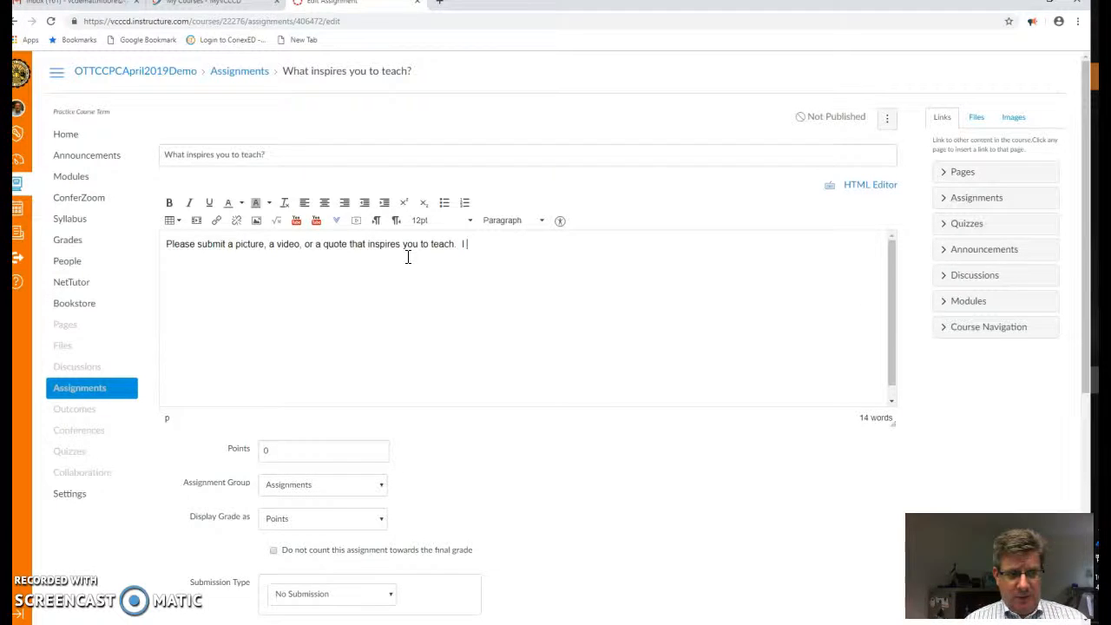
pyautogui.write(' will use throughout th')
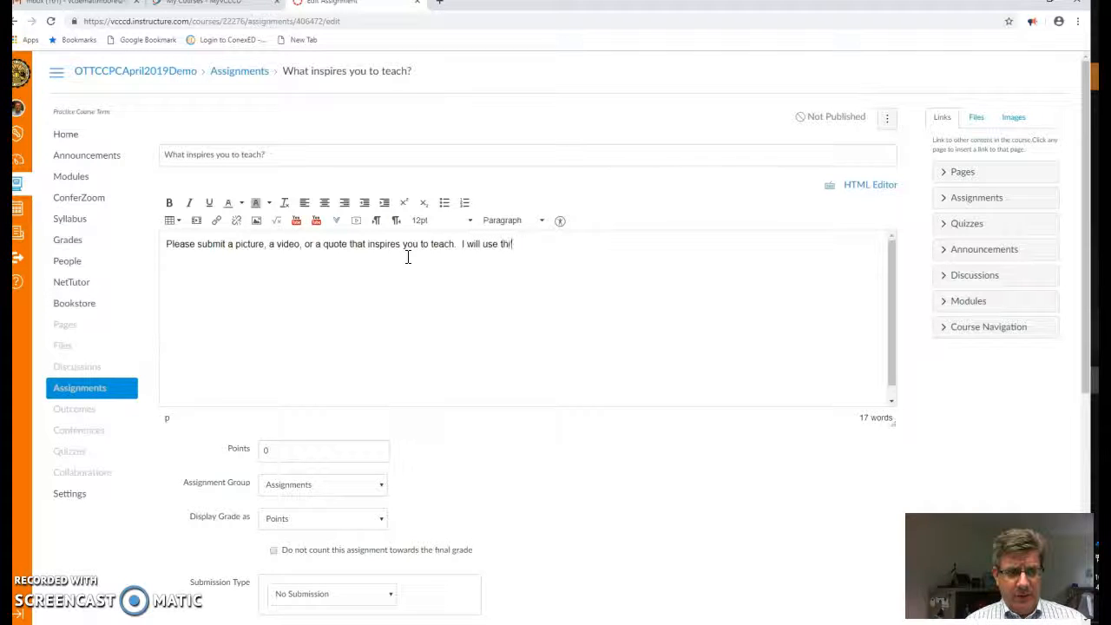
pyautogui.write('e cou')
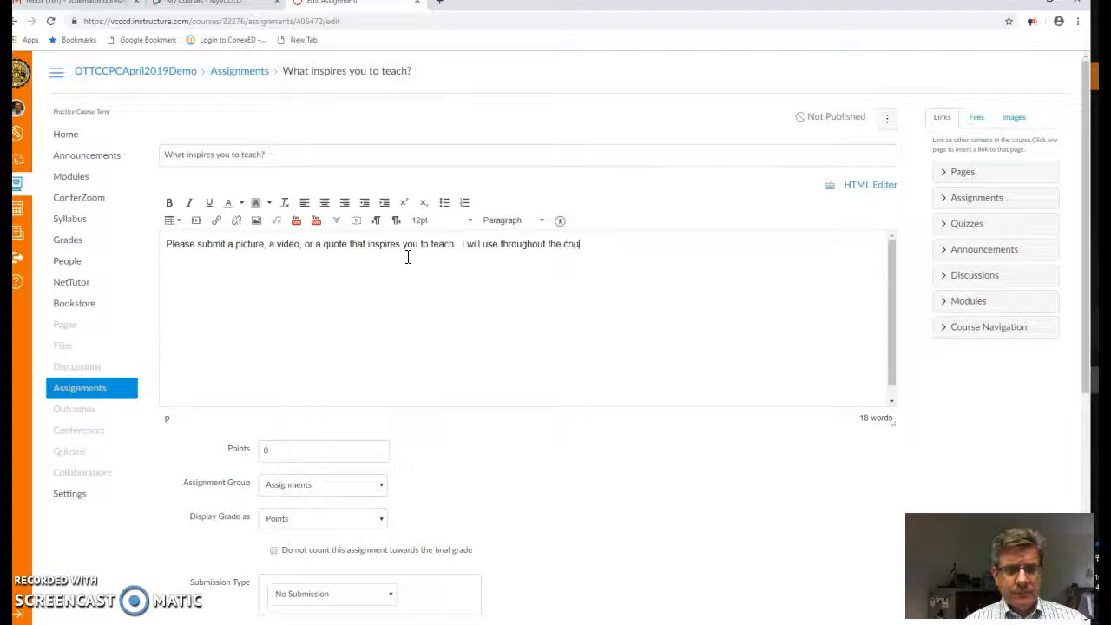
pyautogui.press('BackSpace')
pyautogui.press('BackSpace')
pyautogui.press('BackSpace')
pyautogui.press('BackSpace')
pyautogui.write('is')
pyautogui.write(' ou')
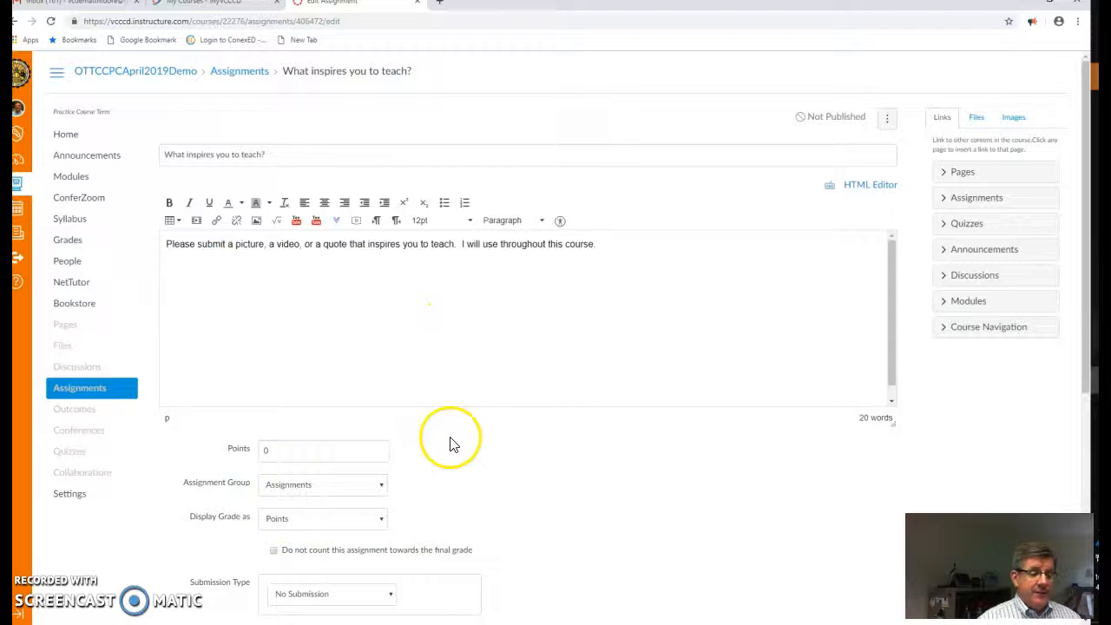
# Step: Set the assignment's points to 10 and its submission type to Online
pyautogui.doubleClick(284, 451)
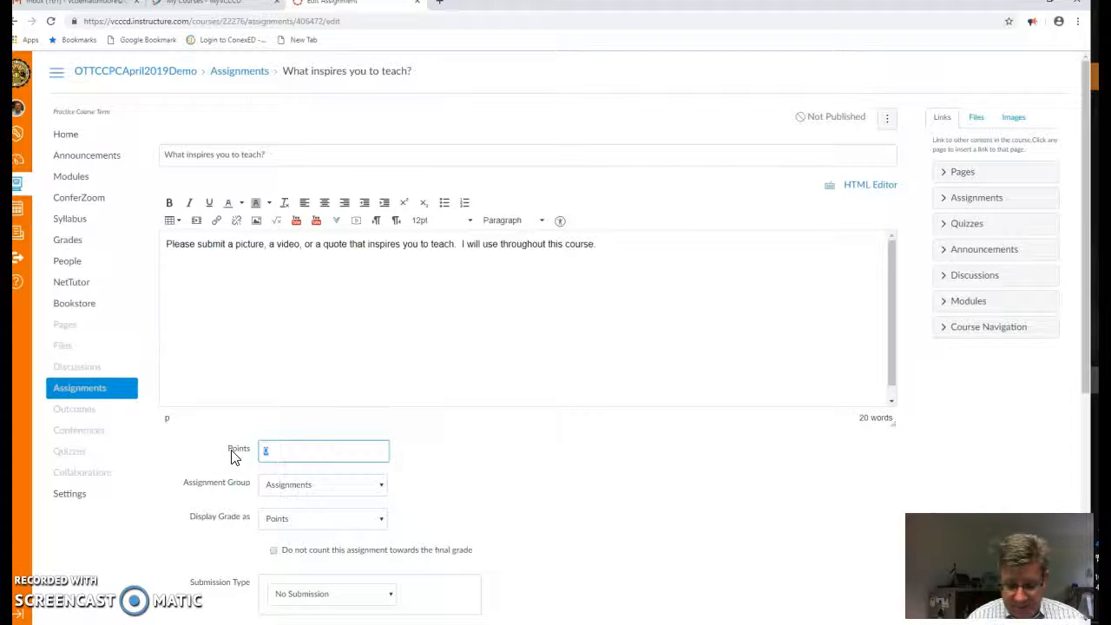
pyautogui.write('10')
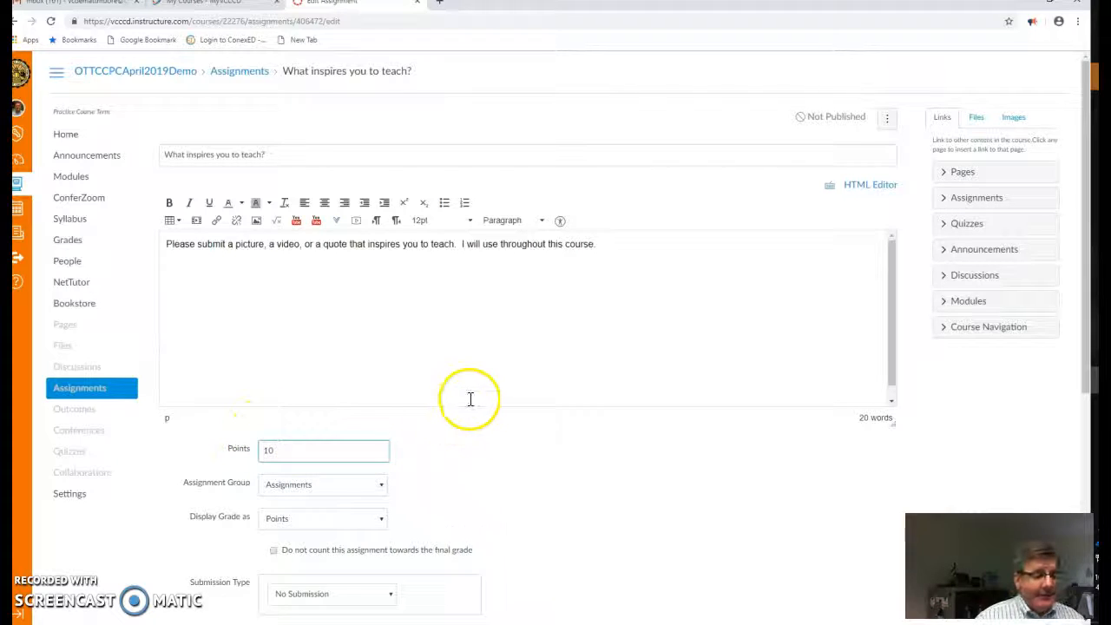
pyautogui.scroll(-1, 470, 399)
pyautogui.scroll(-1, 578, 460)
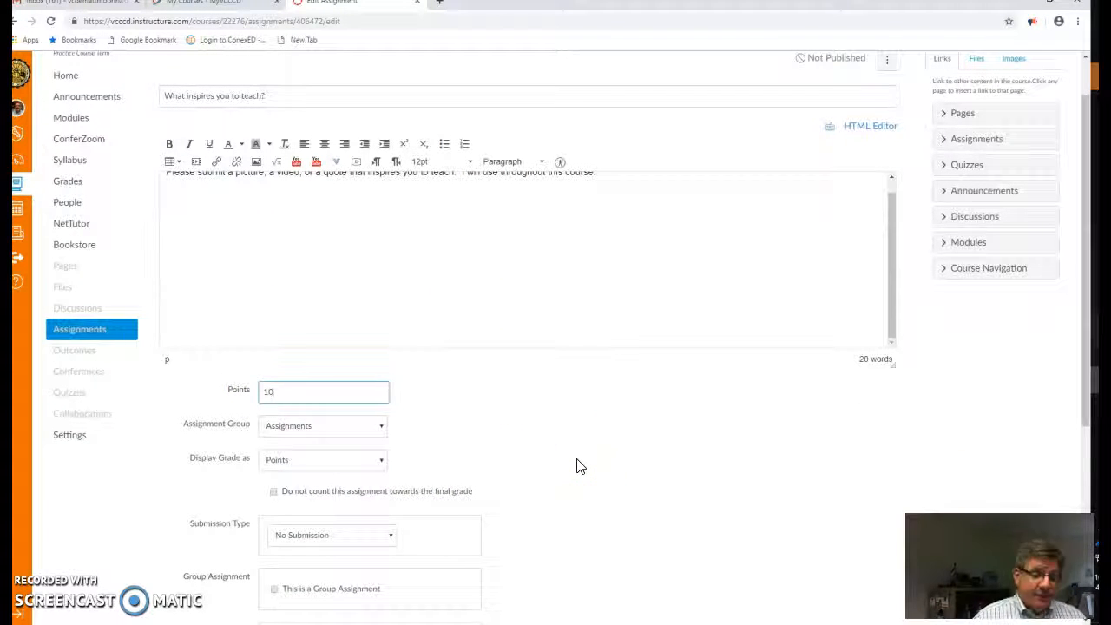
pyautogui.scroll(-1, 577, 467)
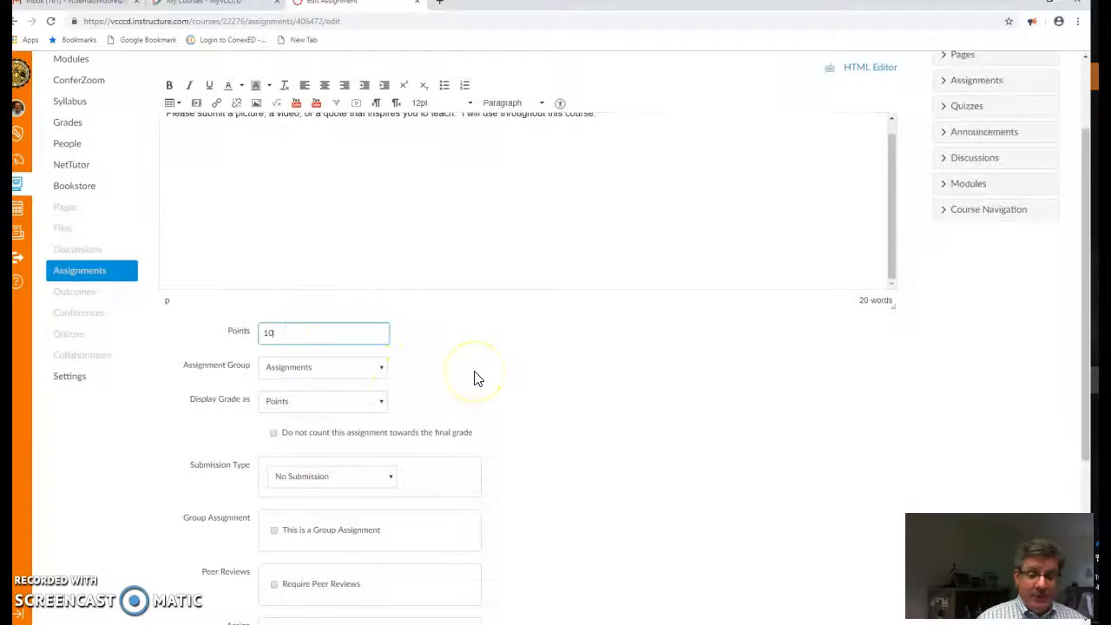
pyautogui.scroll(-1, 479, 377)
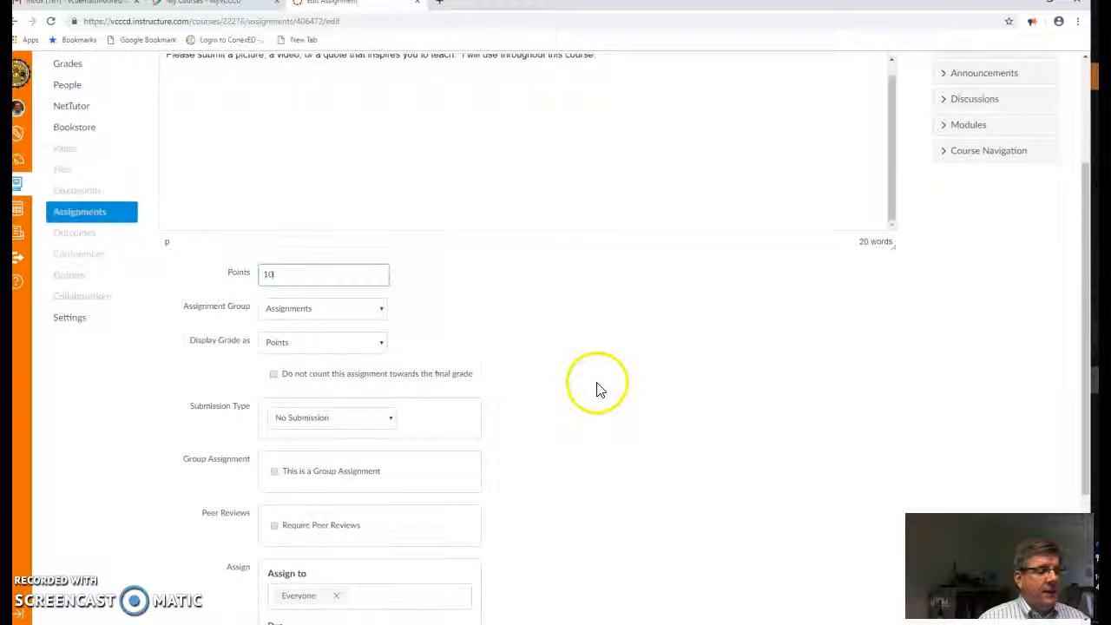
pyautogui.scroll(-1, 521, 391)
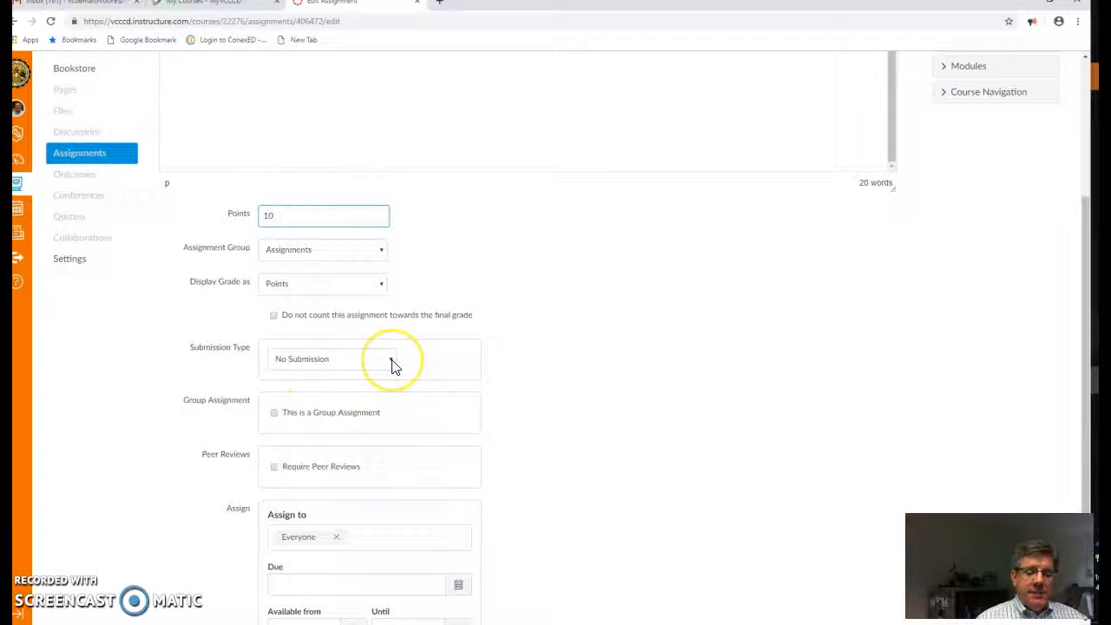
pyautogui.click(392, 365)
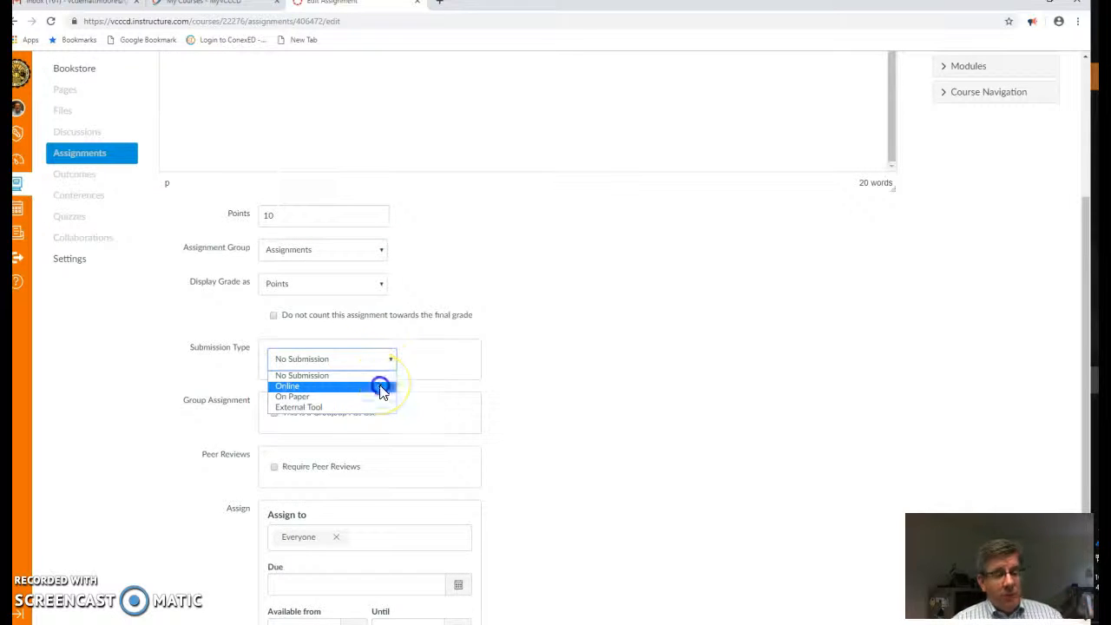
pyautogui.click(379, 386)
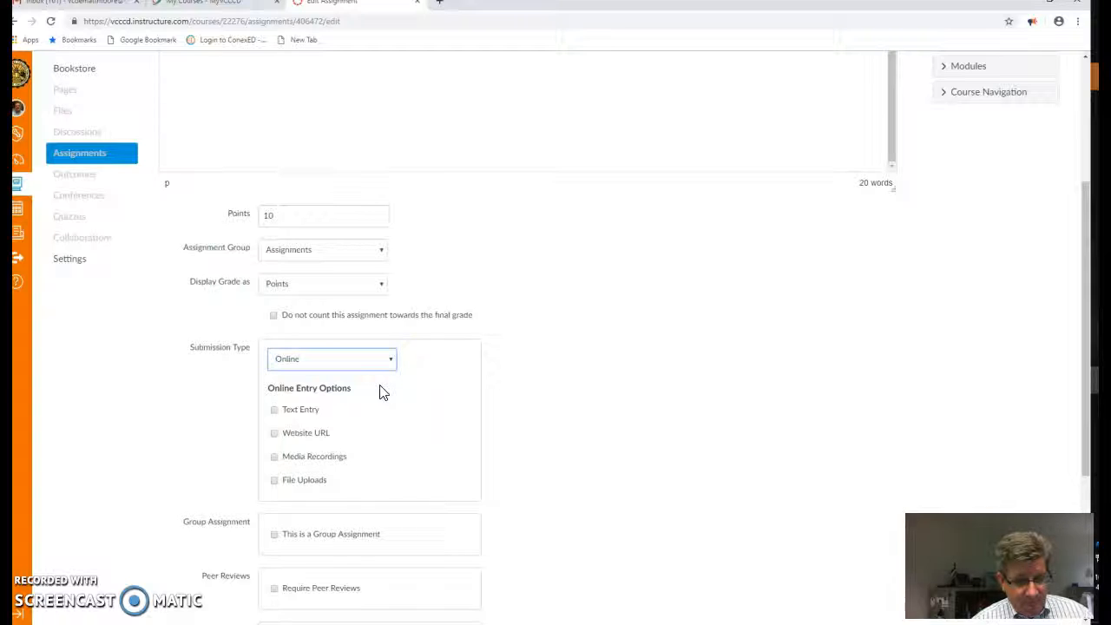
# Step: Allow Text Entry, Website URL and File Uploads as the assignment's online entry options
pyautogui.click(278, 417)
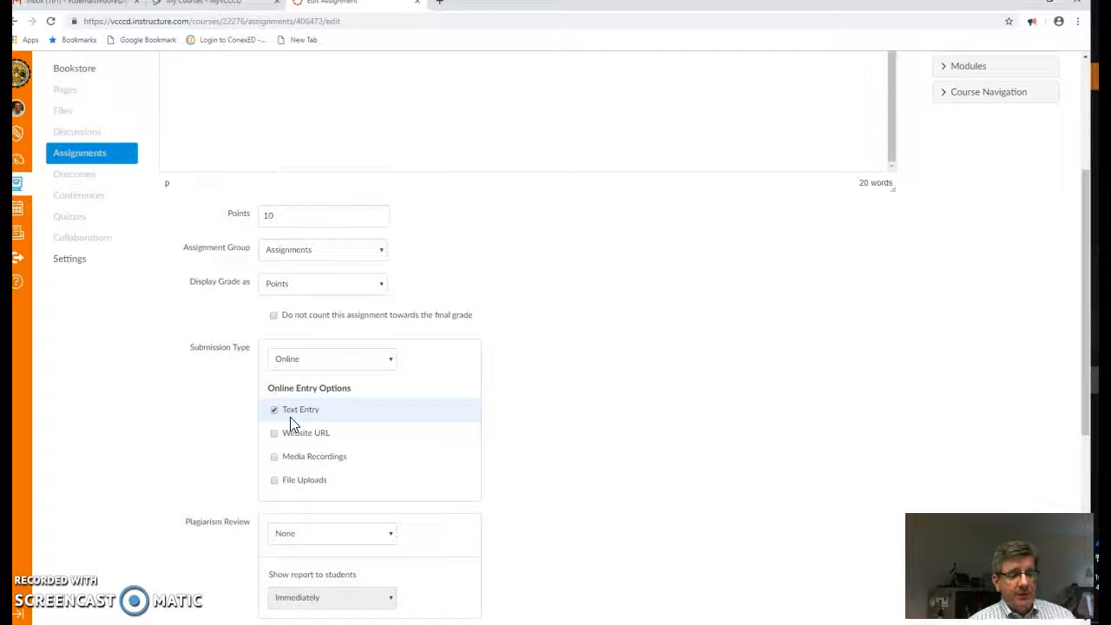
pyautogui.click(274, 437)
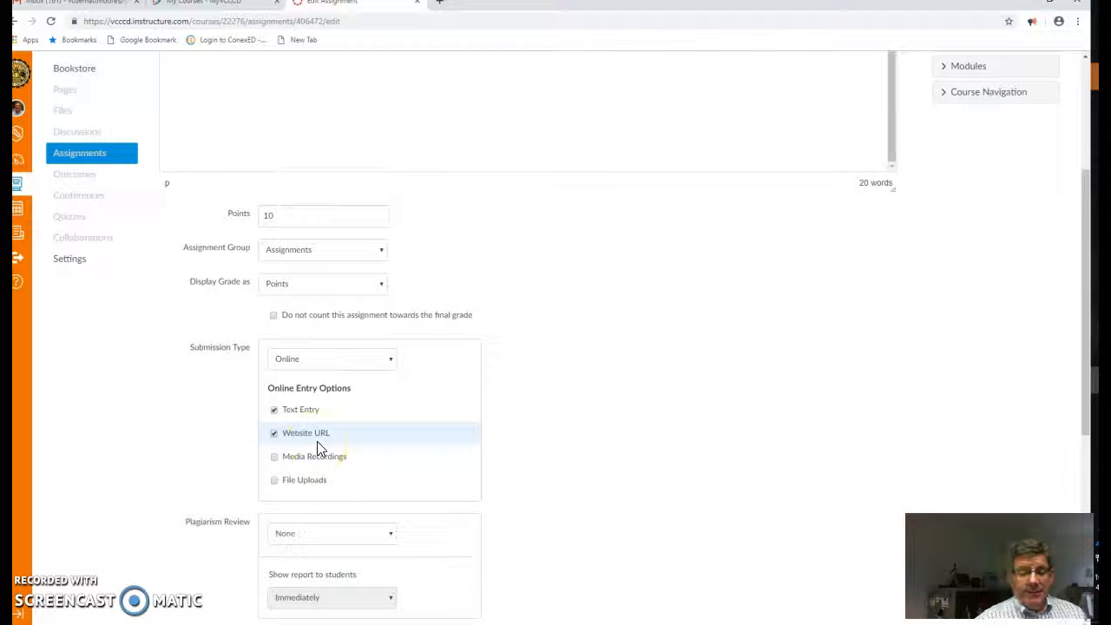
pyautogui.scroll(-1, 373, 439)
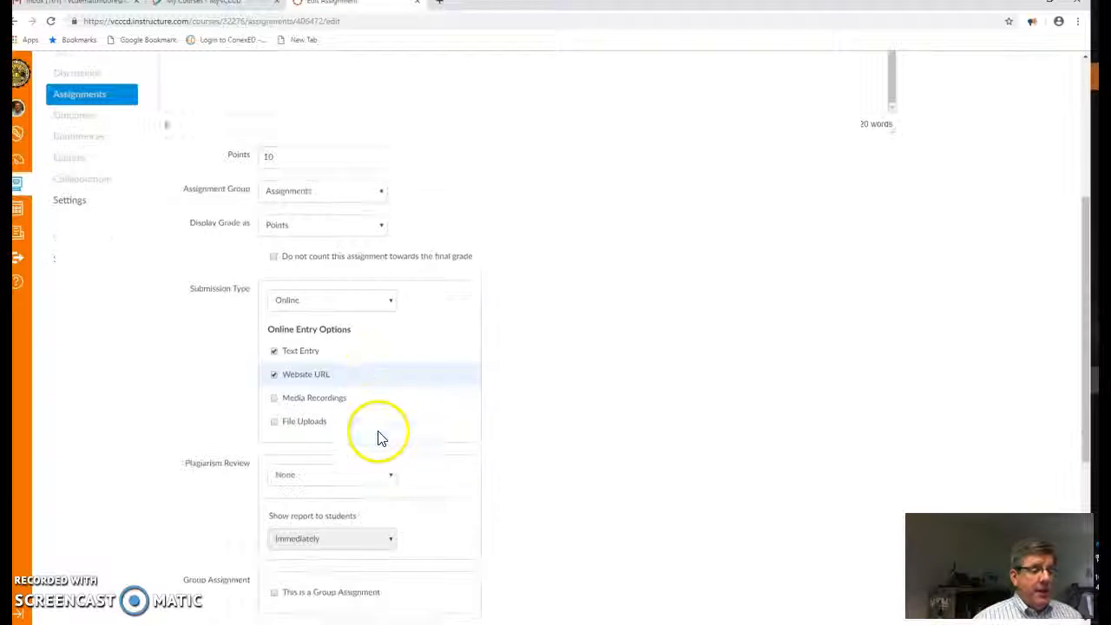
pyautogui.click(276, 424)
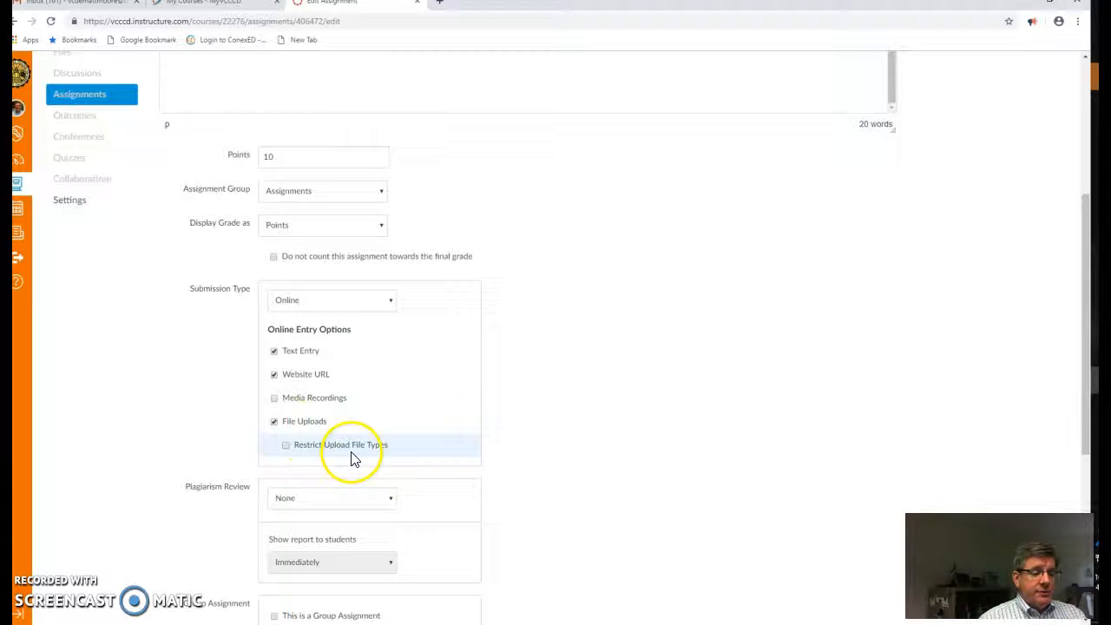
# Step: Set the assignment's due date to Apr 5, 2019 at 10:00 pm for Everyone and save the assignment
pyautogui.scroll(-3, 532, 447)
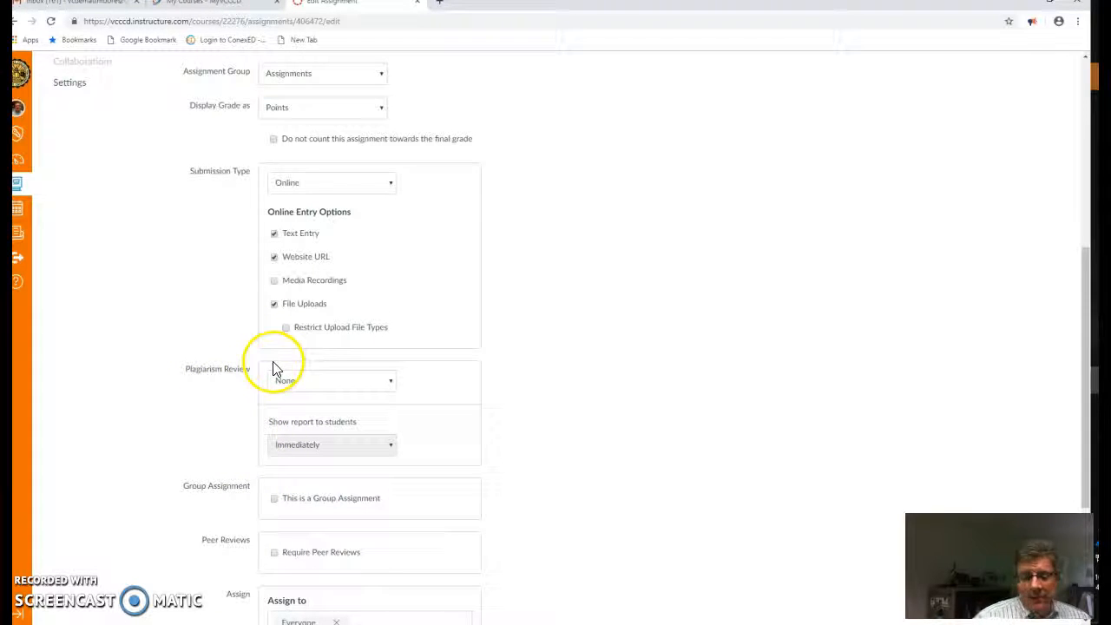
pyautogui.scroll(-3, 568, 375)
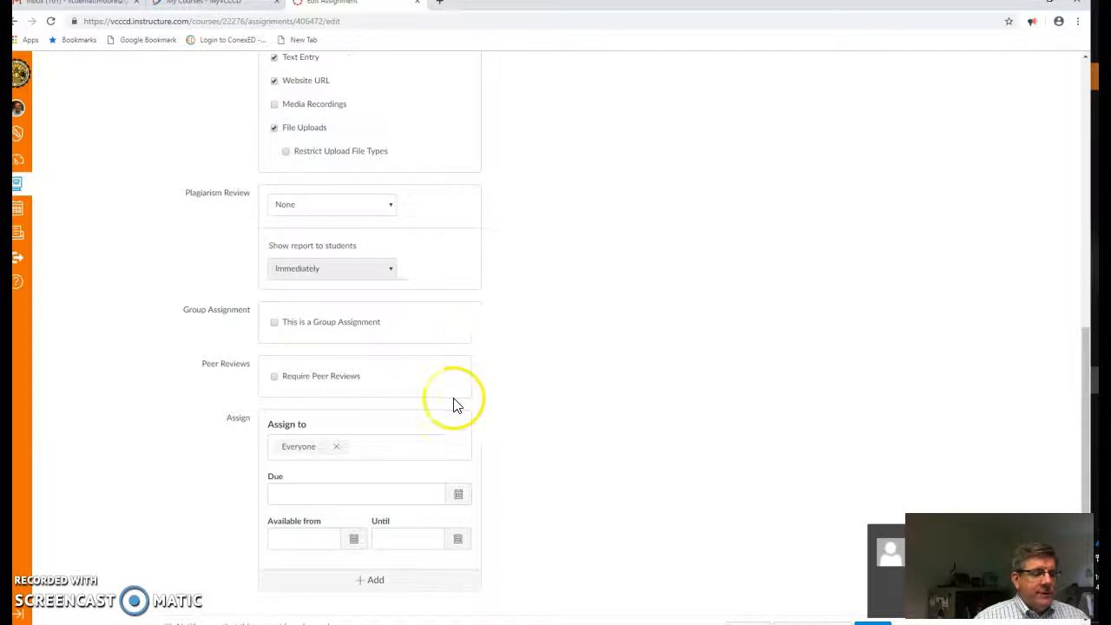
pyautogui.scroll(-1, 547, 374)
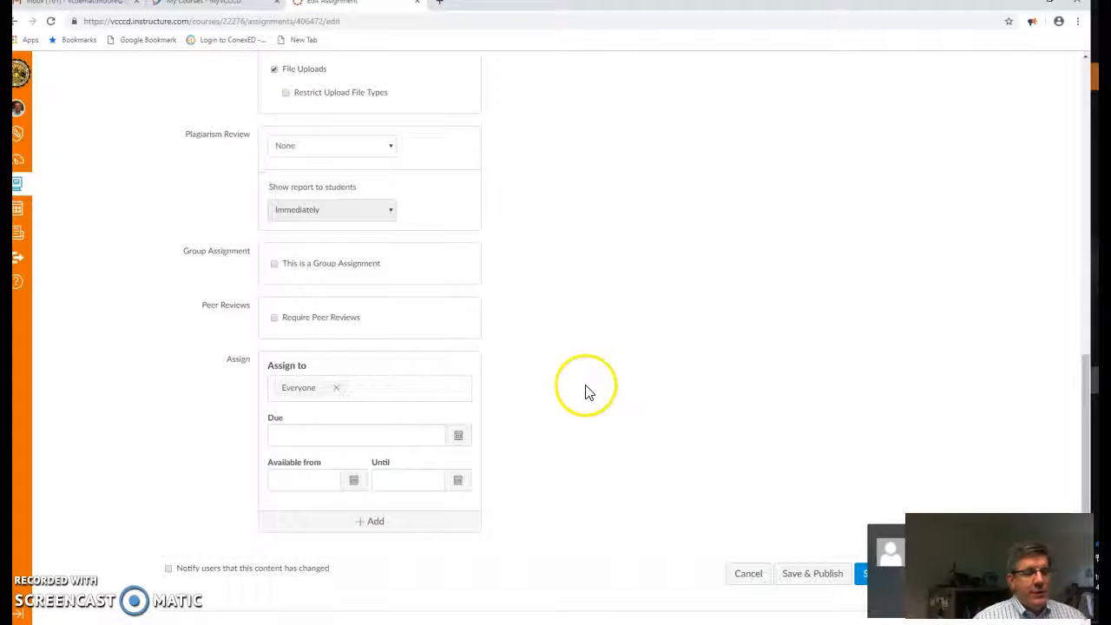
pyautogui.click(412, 440)
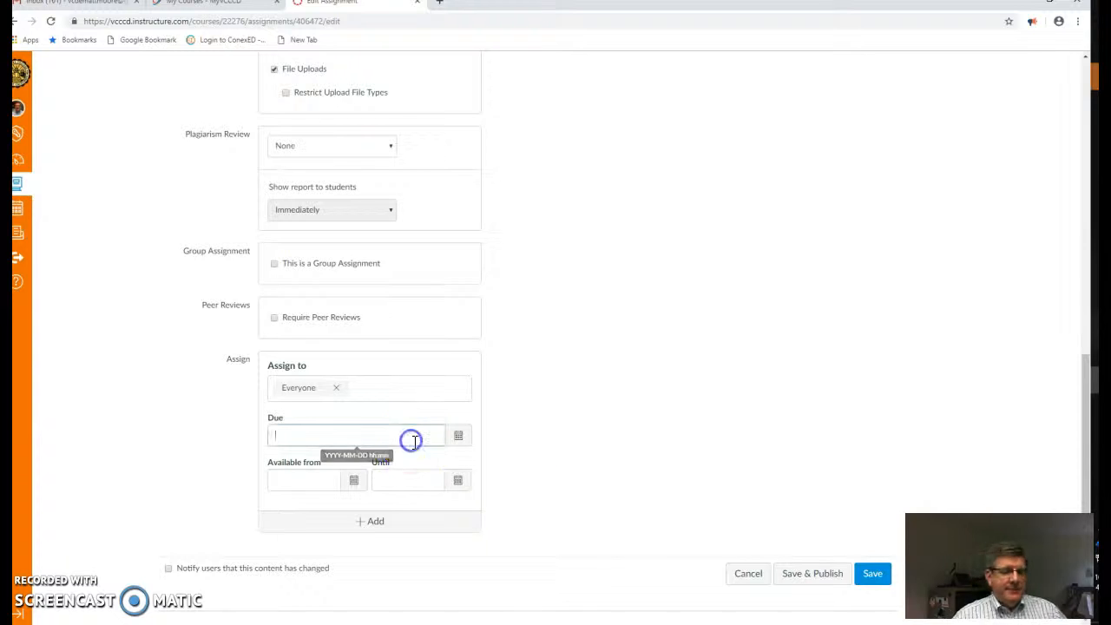
pyautogui.click(459, 438)
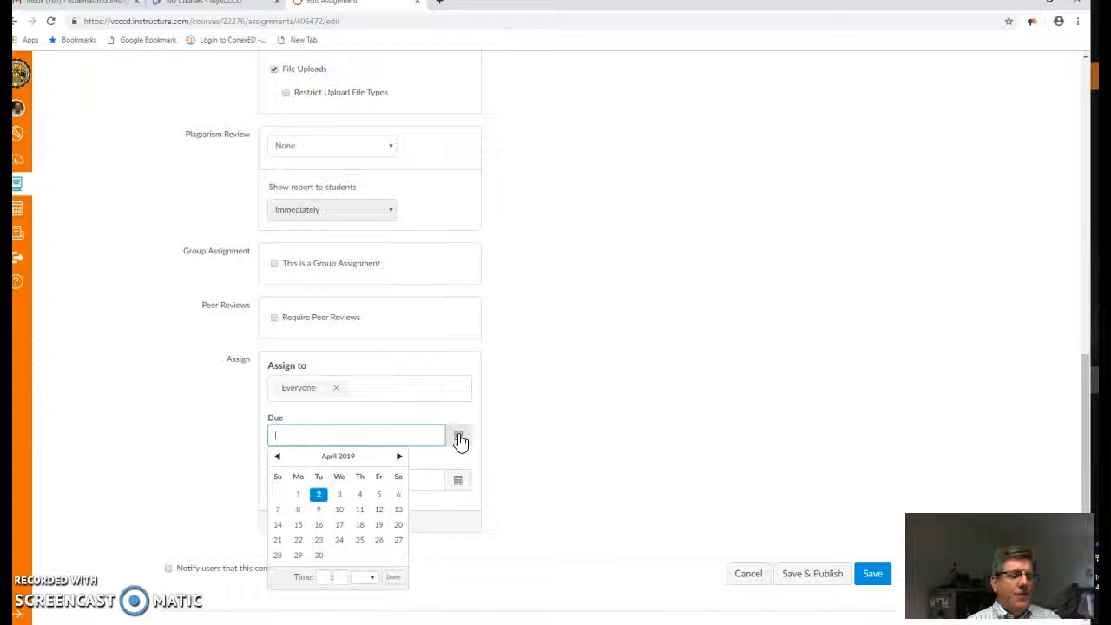
pyautogui.click(379, 494)
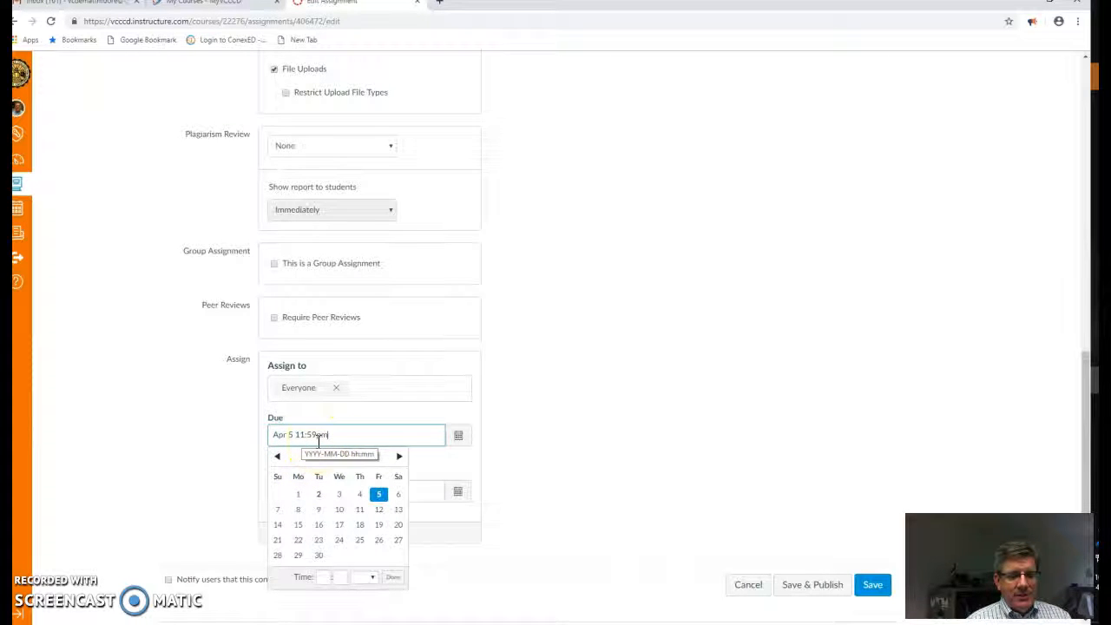
pyautogui.click(323, 577)
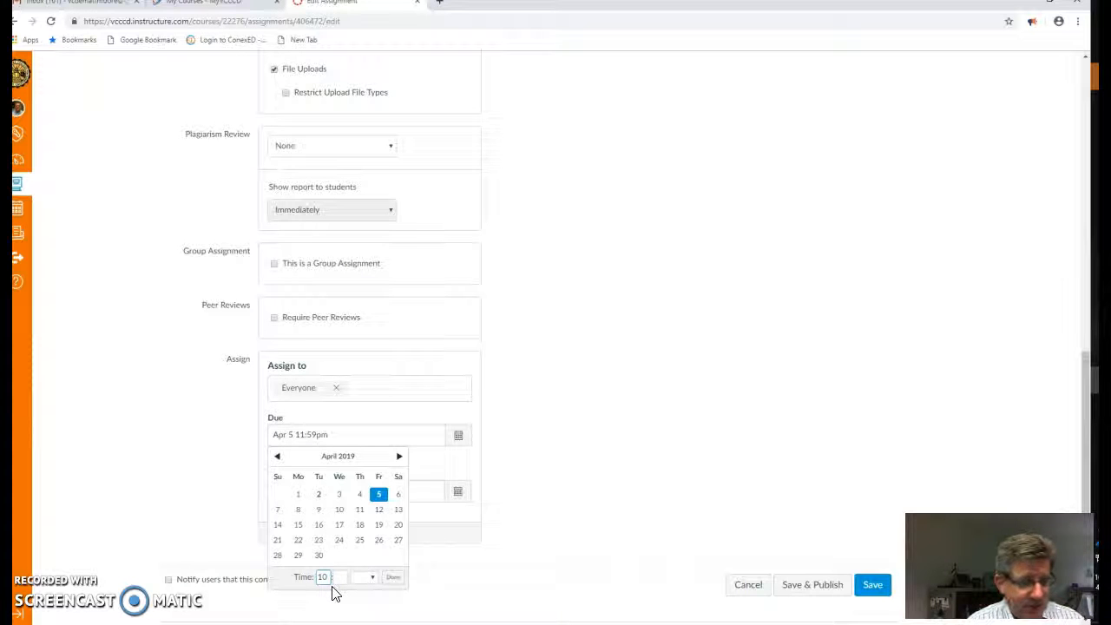
pyautogui.click(343, 579)
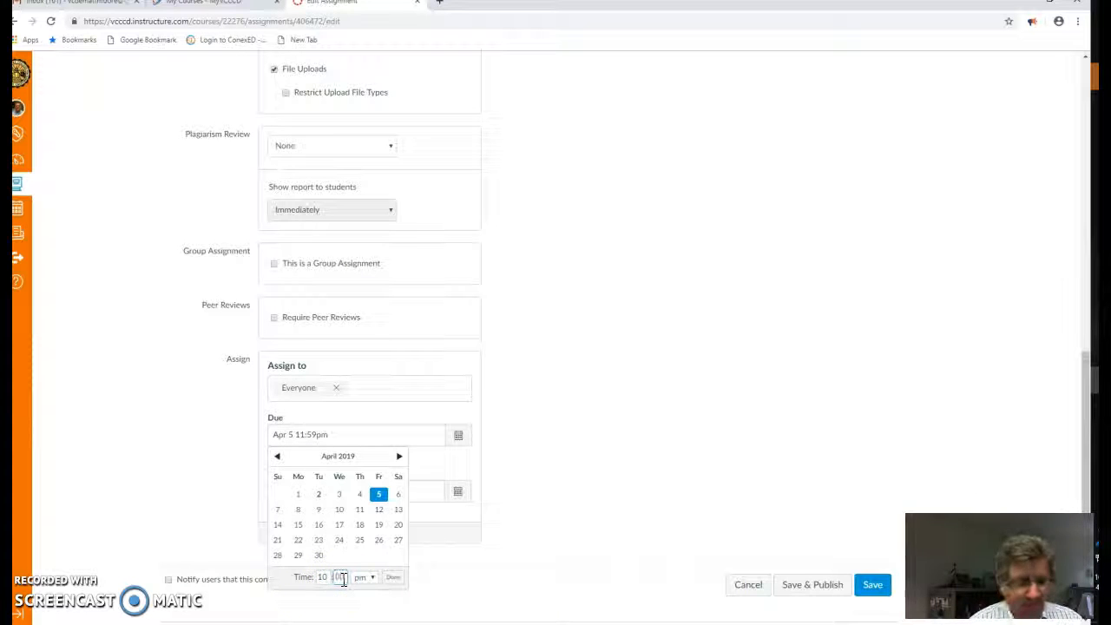
pyautogui.click(392, 577)
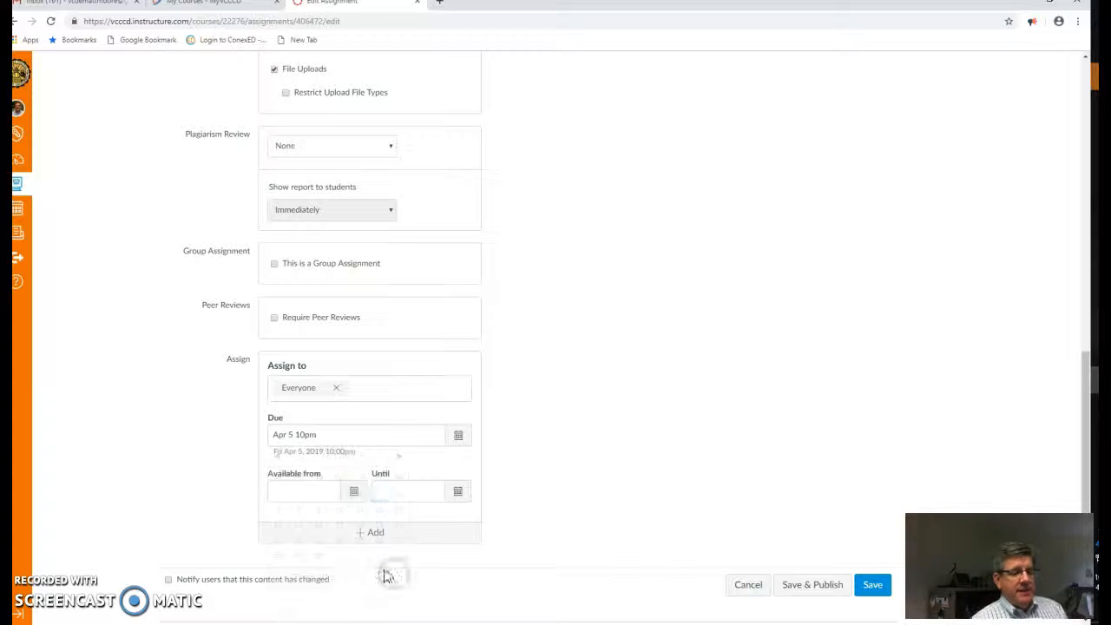
pyautogui.click(870, 586)
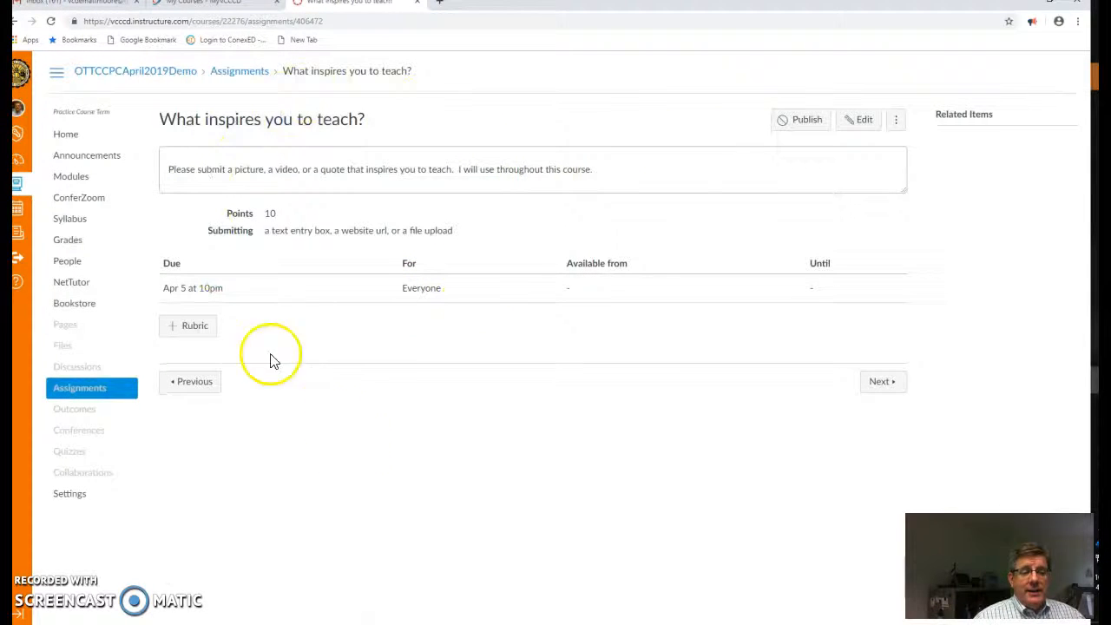
# Step: Publish the "What inspires you to teach?" assignment from the course's Introductory Module and reload the modules page
pyautogui.click(97, 180)
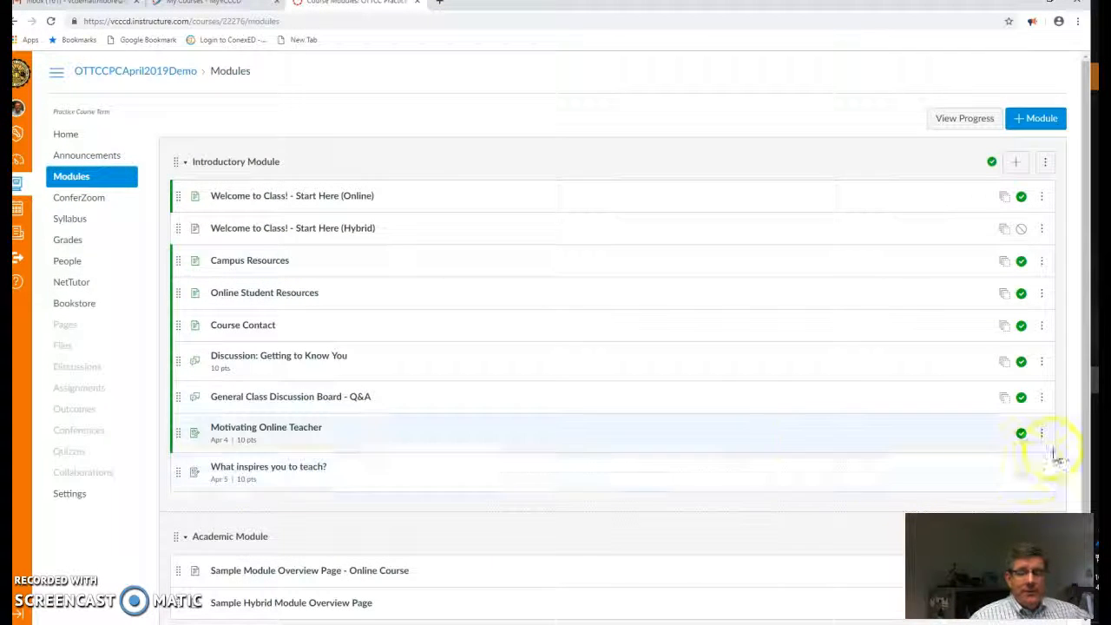
pyautogui.click(1021, 473)
pyautogui.scroll(-1, 717, 518)
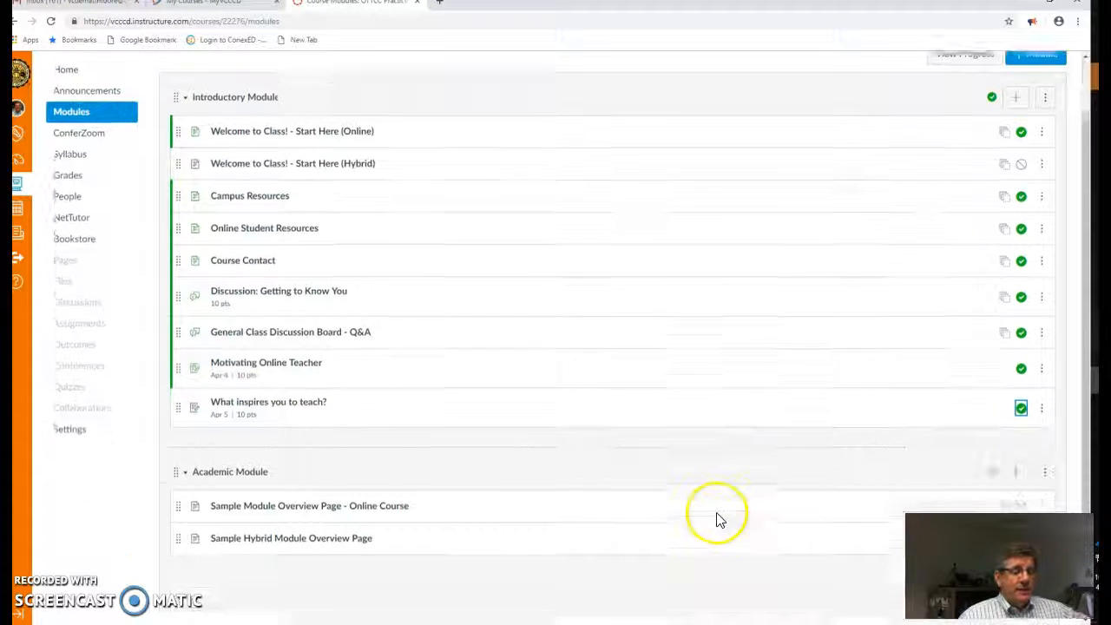
pyautogui.click(50, 21)
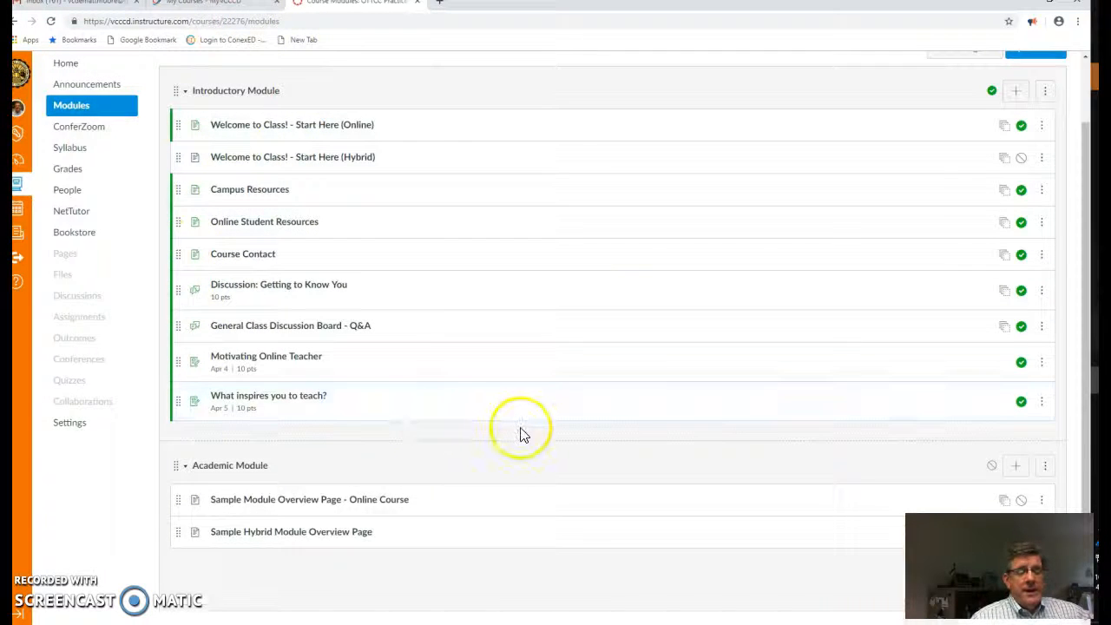
# Step: Remove the "Motivating Online Teacher" assignment from the Introductory Module and confirm the removal
pyautogui.scroll(1, 521, 431)
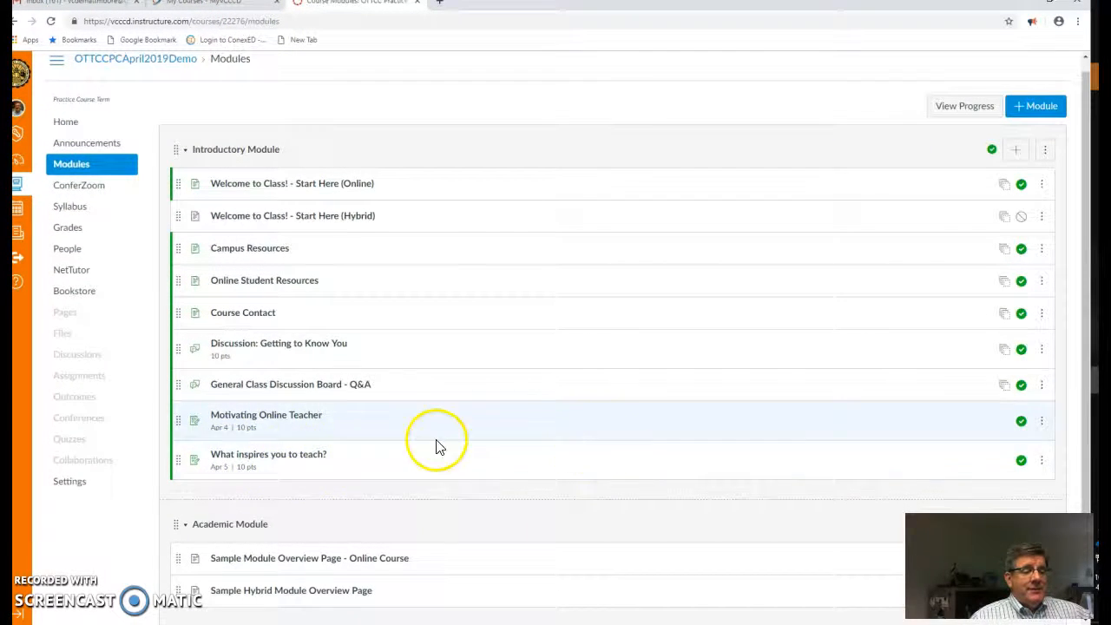
pyautogui.click(1042, 421)
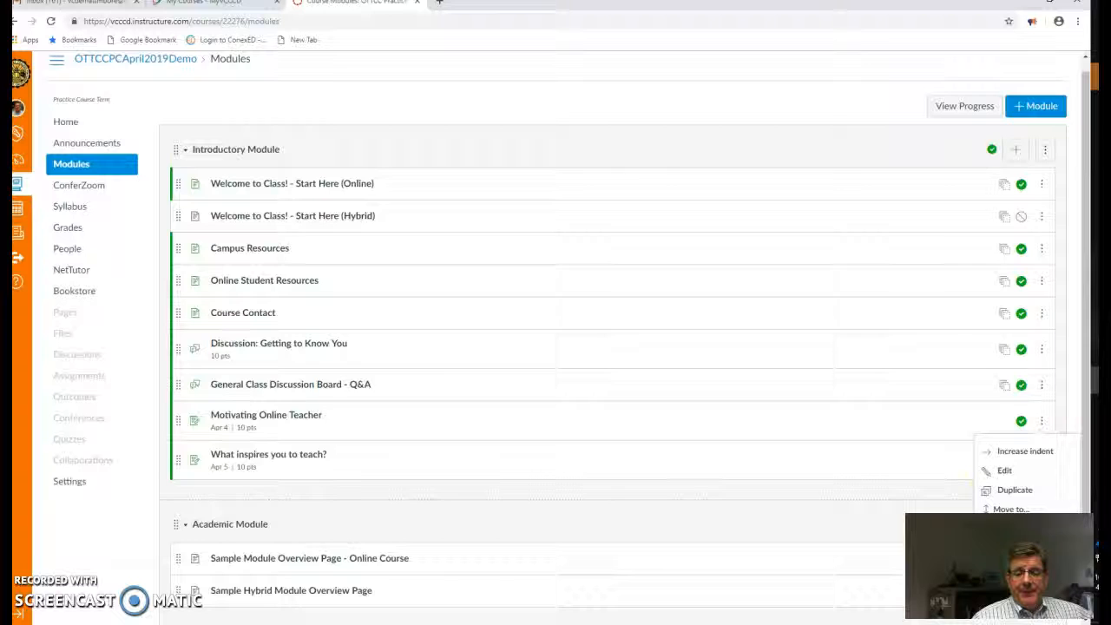
pyautogui.click(994, 529)
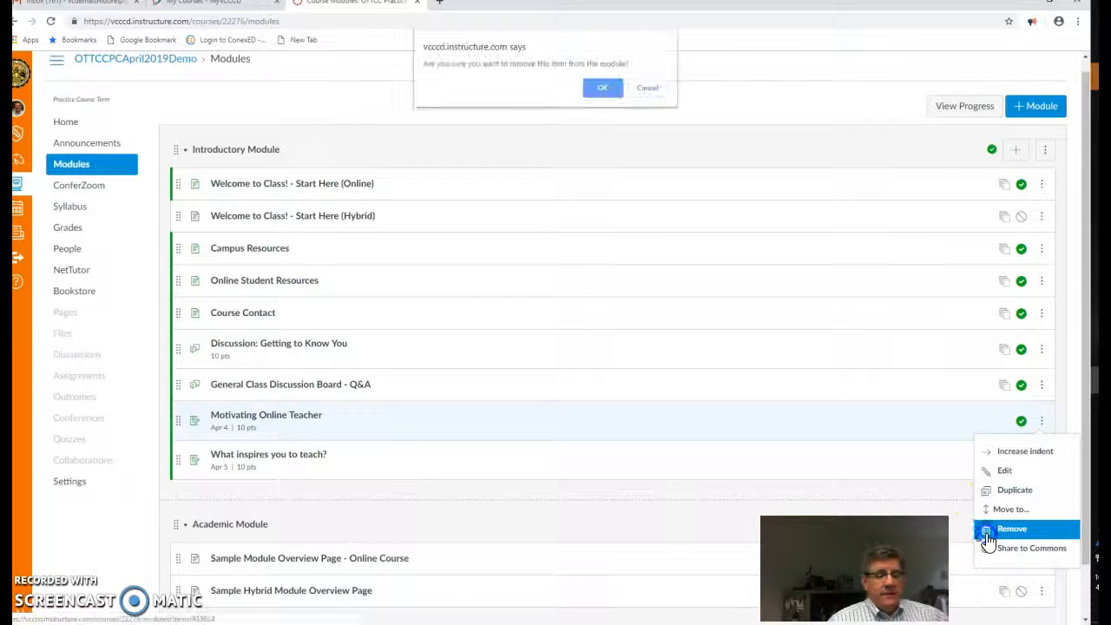
pyautogui.click(601, 91)
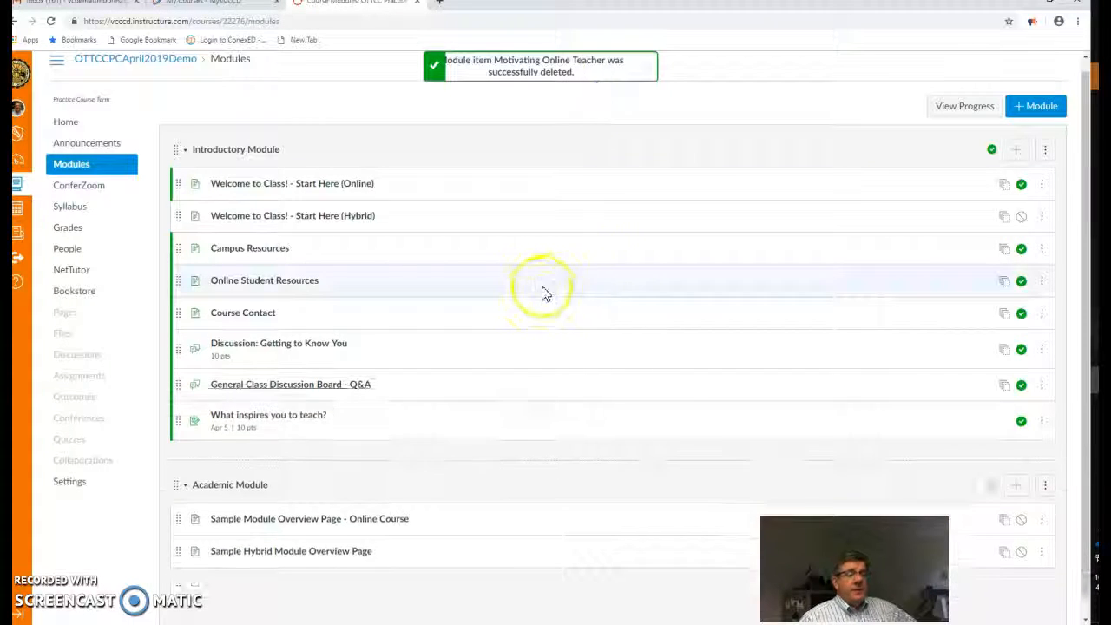